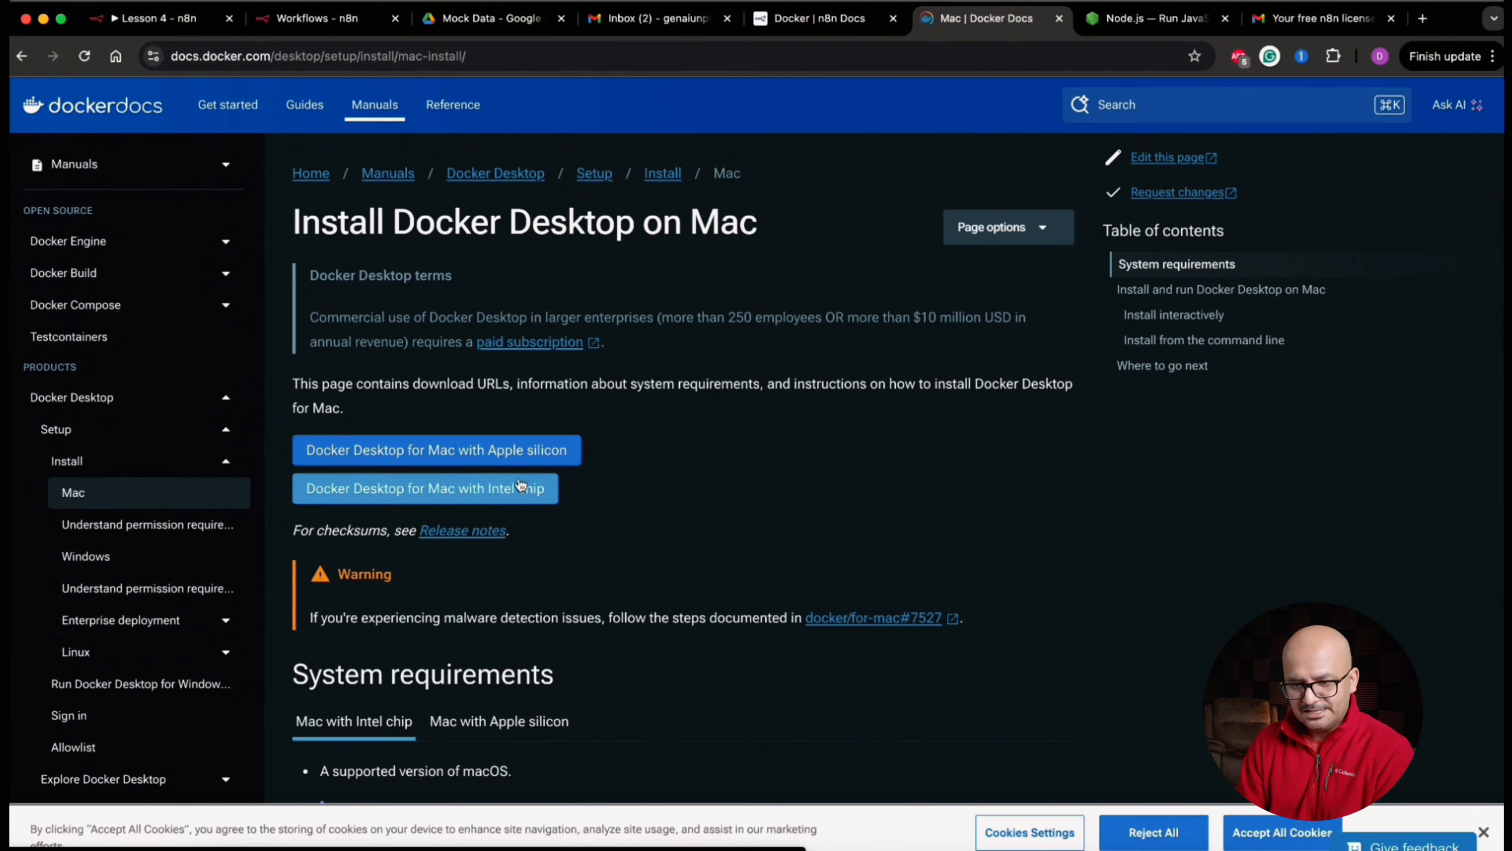
# Download Docker Desktop for Mac with Apple silicon and check the download's progress
pyautogui.click(539, 451)
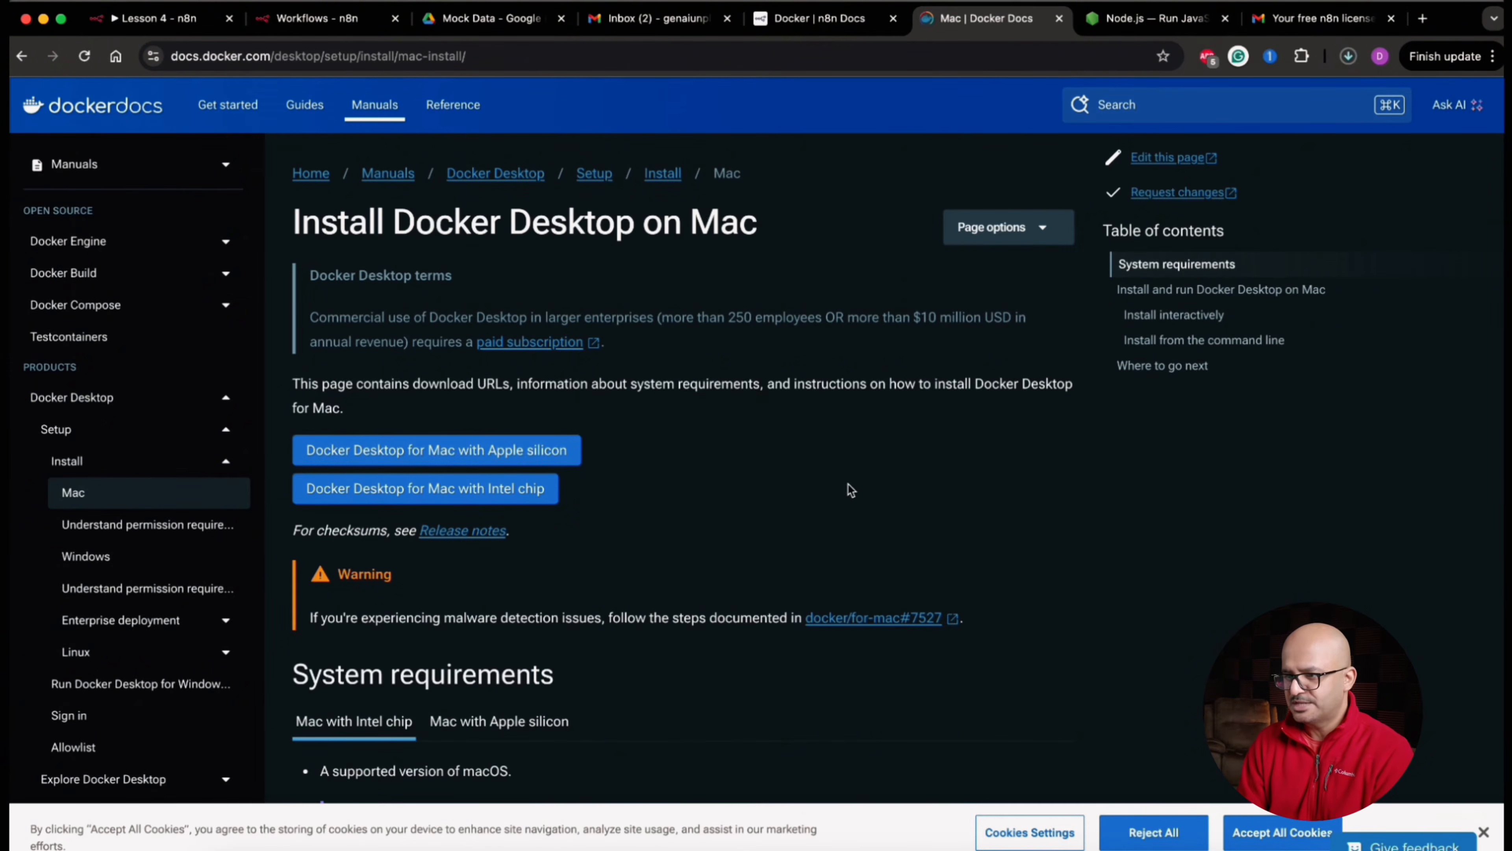
pyautogui.click(1349, 56)
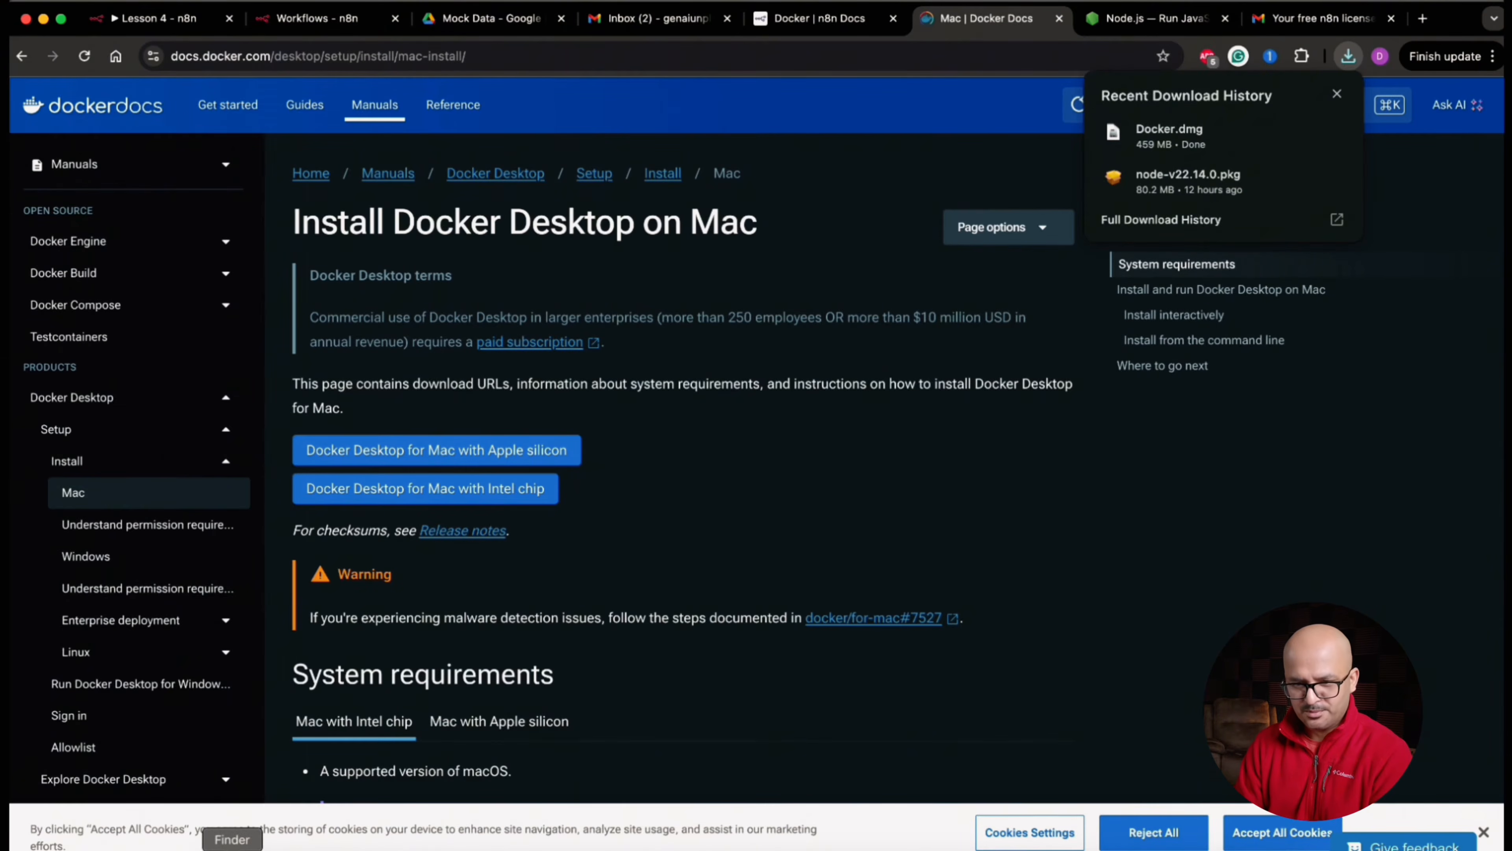
# Switch to Finder, open Docker.dmg from Downloads and install Docker into the Applications folder, closing the installer window
pyautogui.click(232, 849)
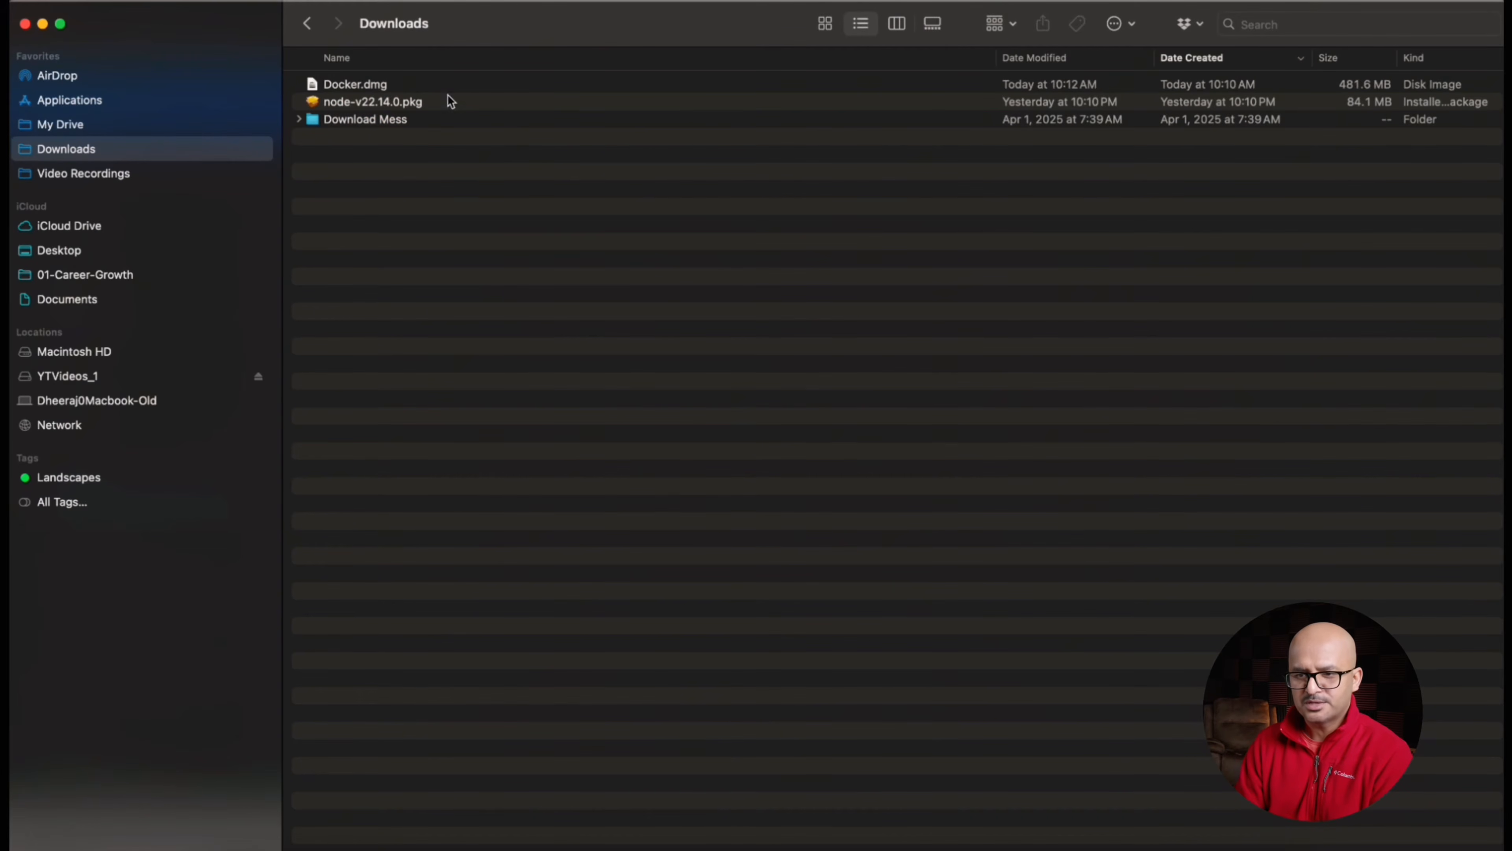
pyautogui.click(371, 91)
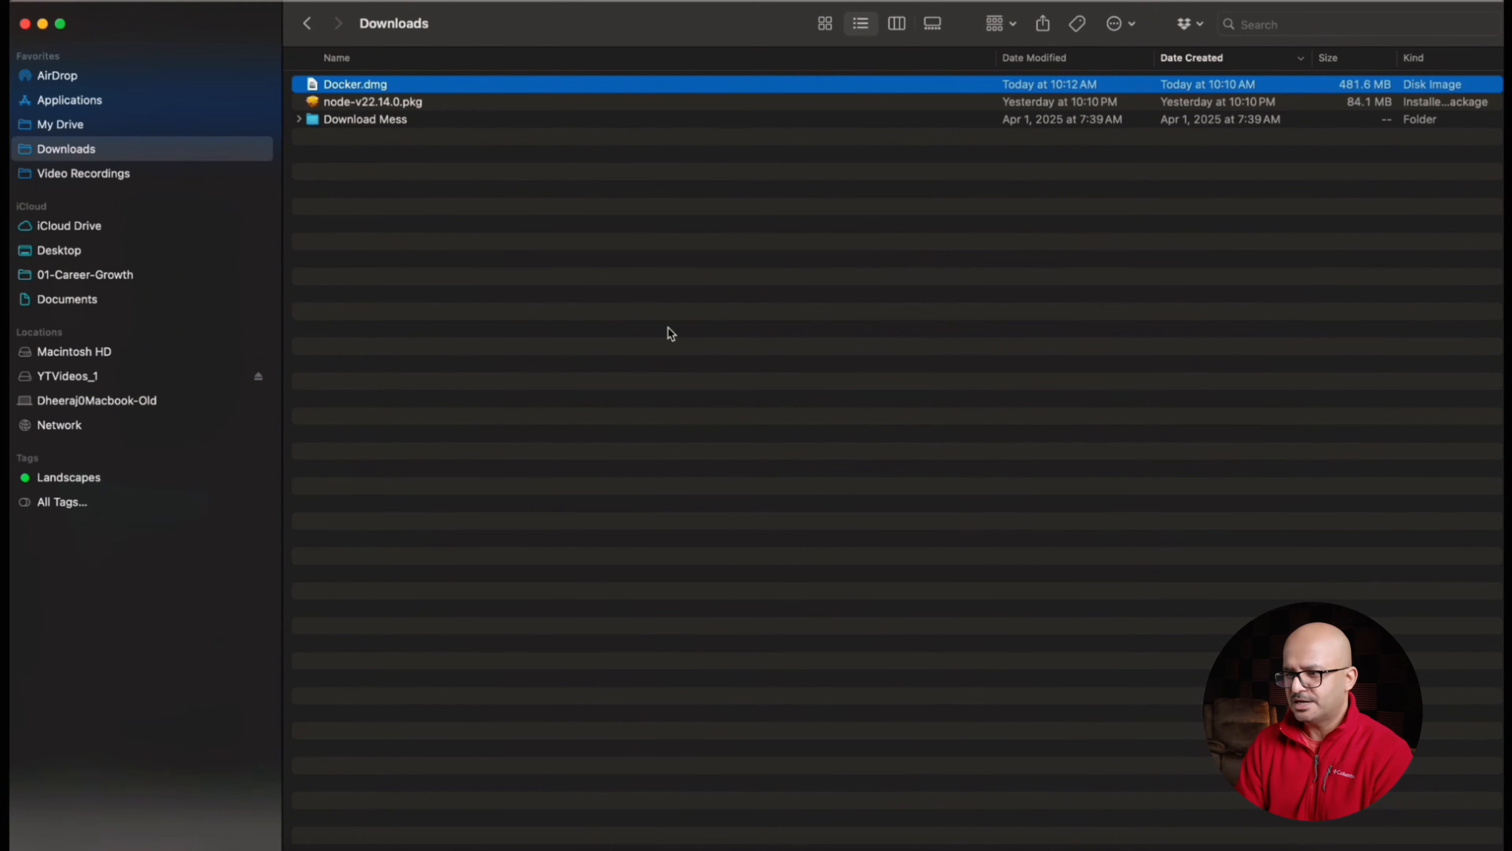
pyautogui.moveTo(392, 139); pyautogui.dragTo(735, 153)
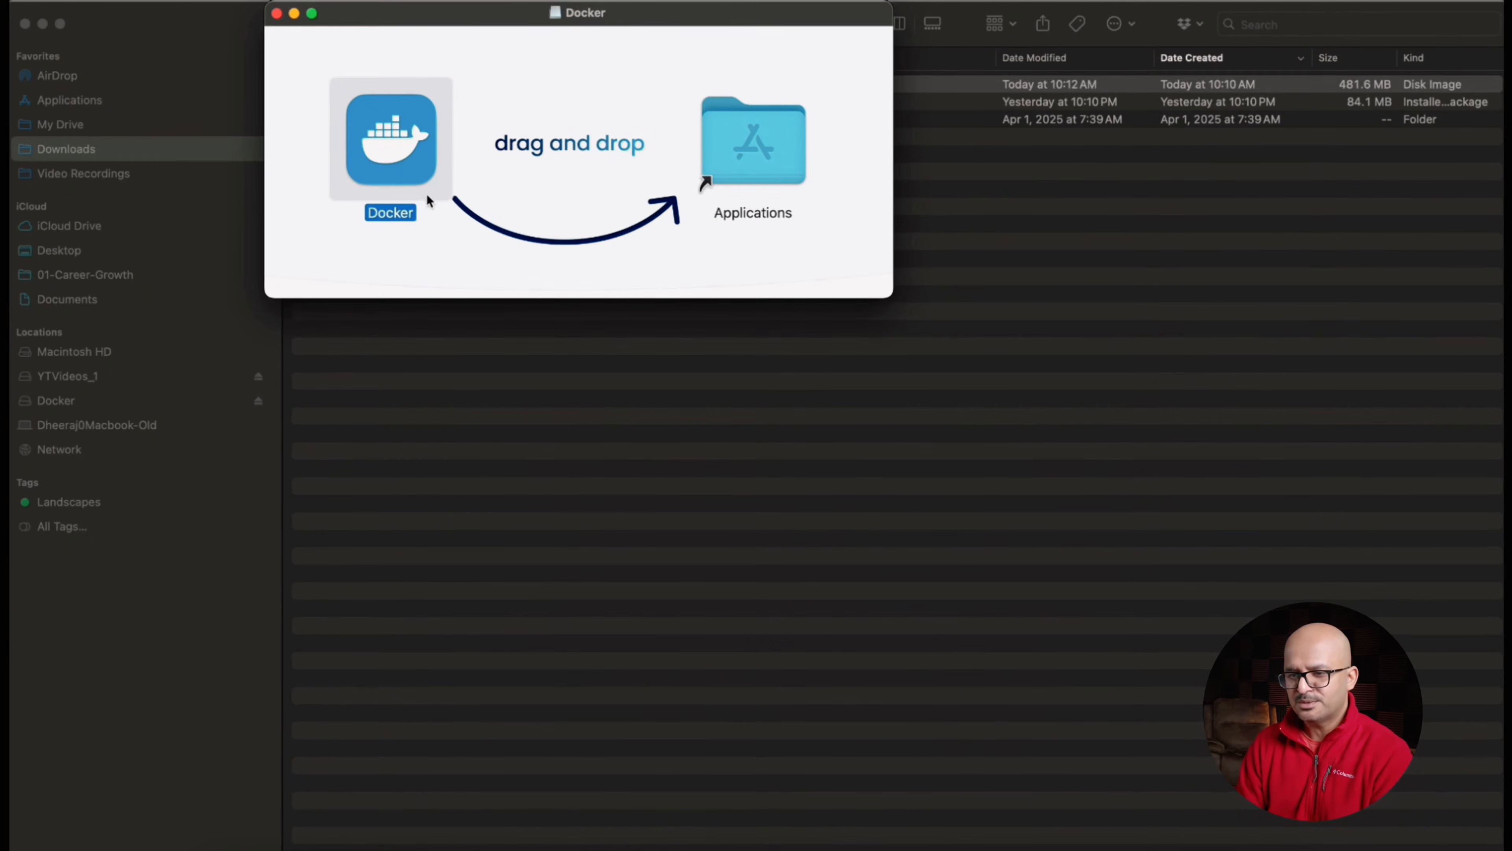
pyautogui.press('super+w')
# Launch Docker through a Spotlight search for "docker" and accept the Docker Subscription Service Agreement
pyautogui.press('super+space')
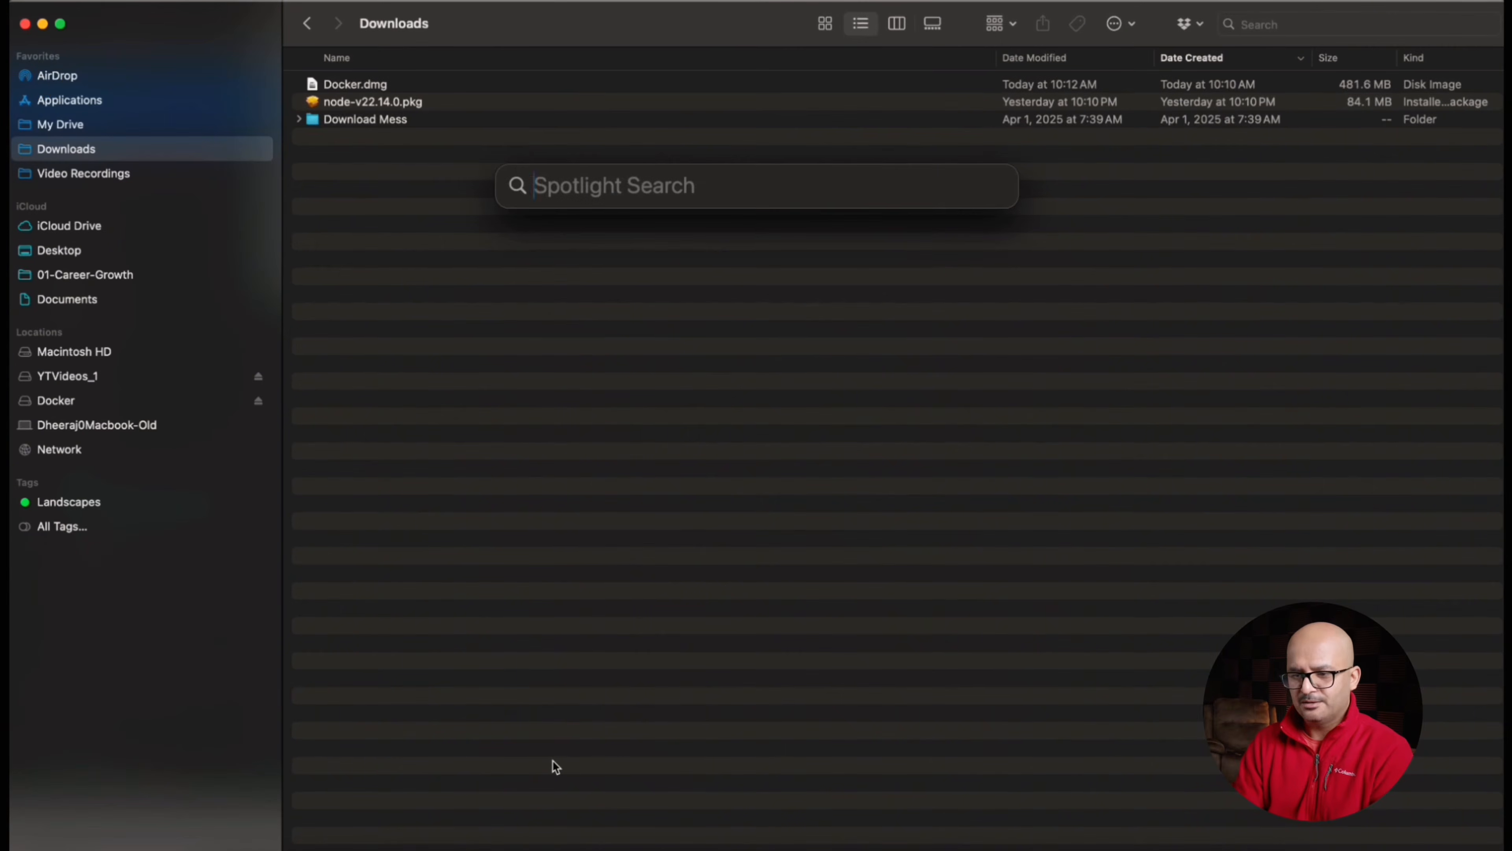
pyautogui.write('doc')
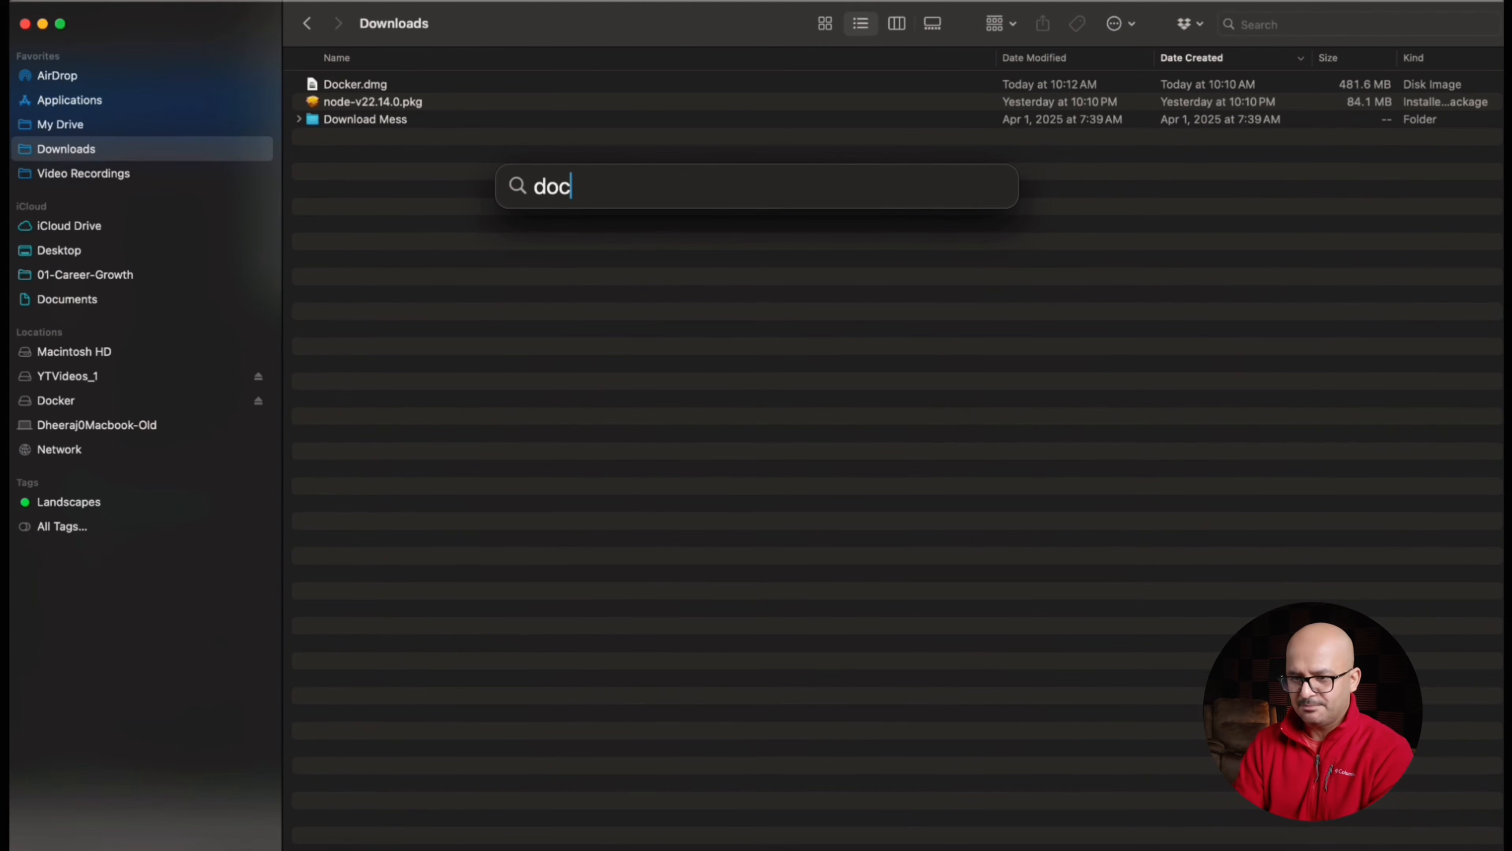
pyautogui.write('ker')
pyautogui.press('Return')
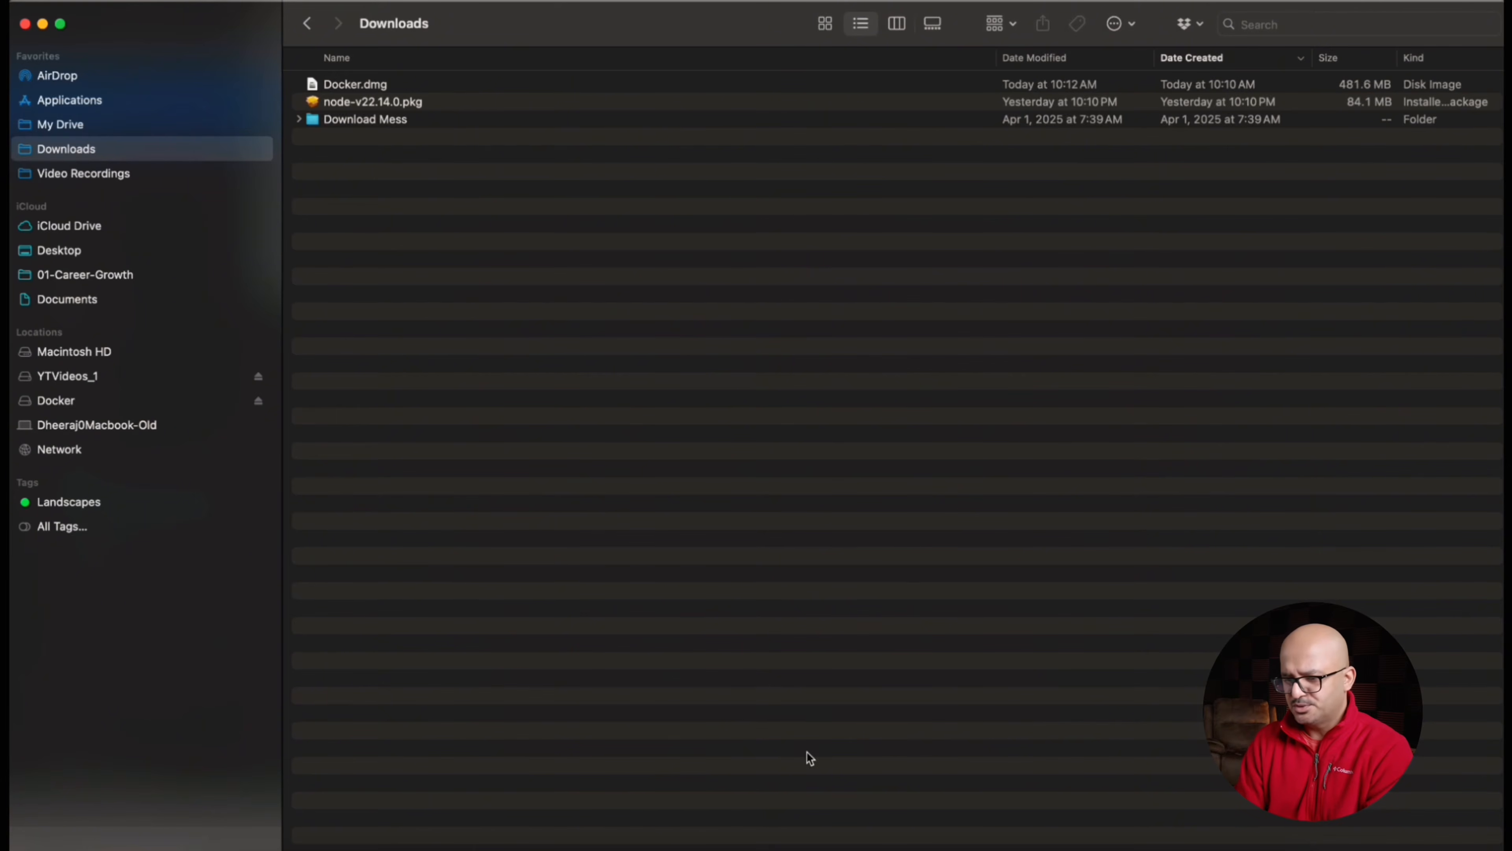
pyautogui.click(613, 840)
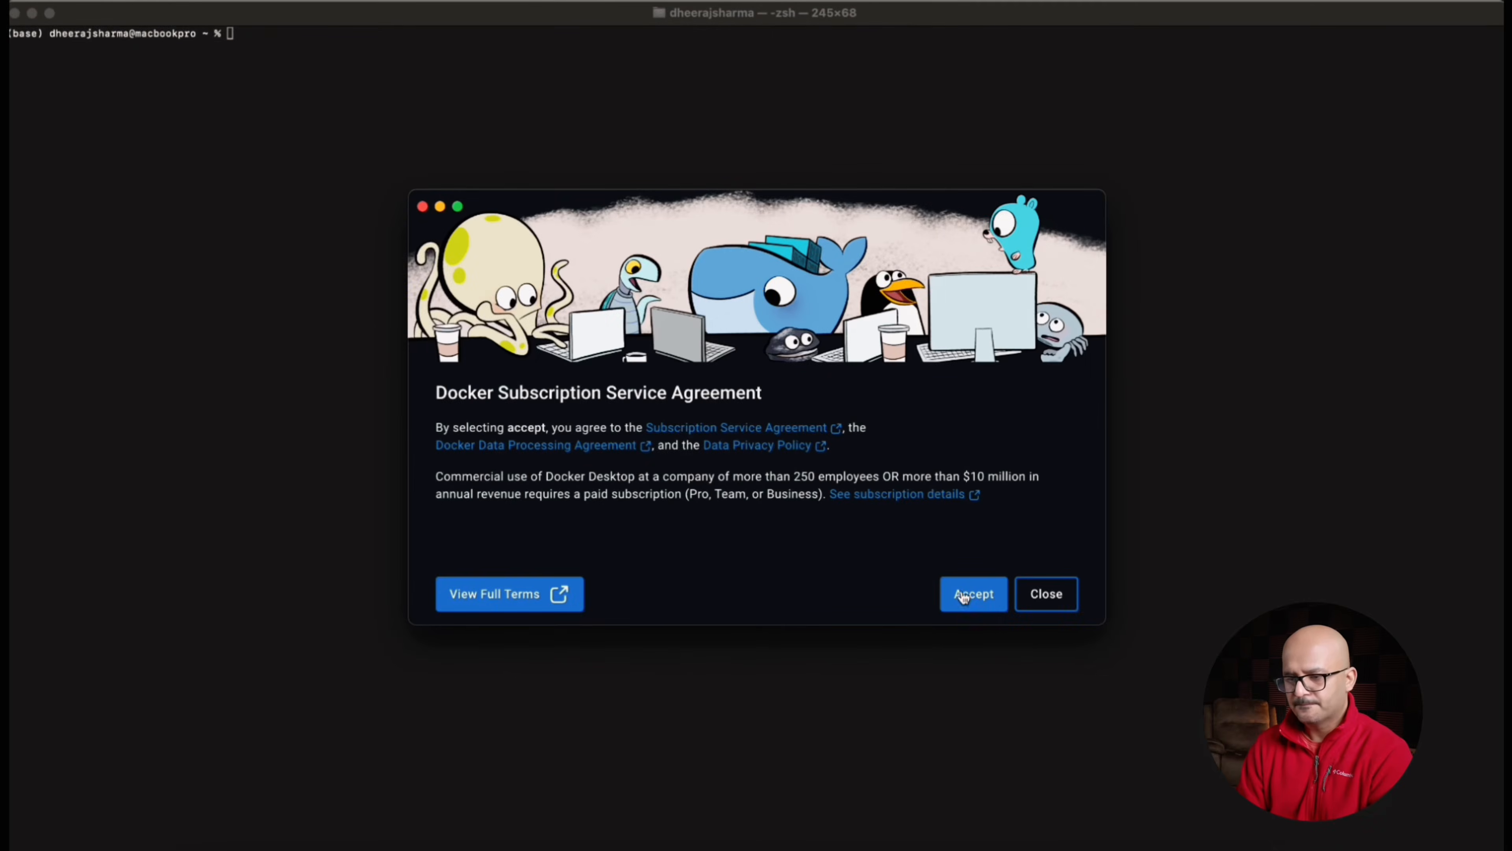
pyautogui.click(965, 594)
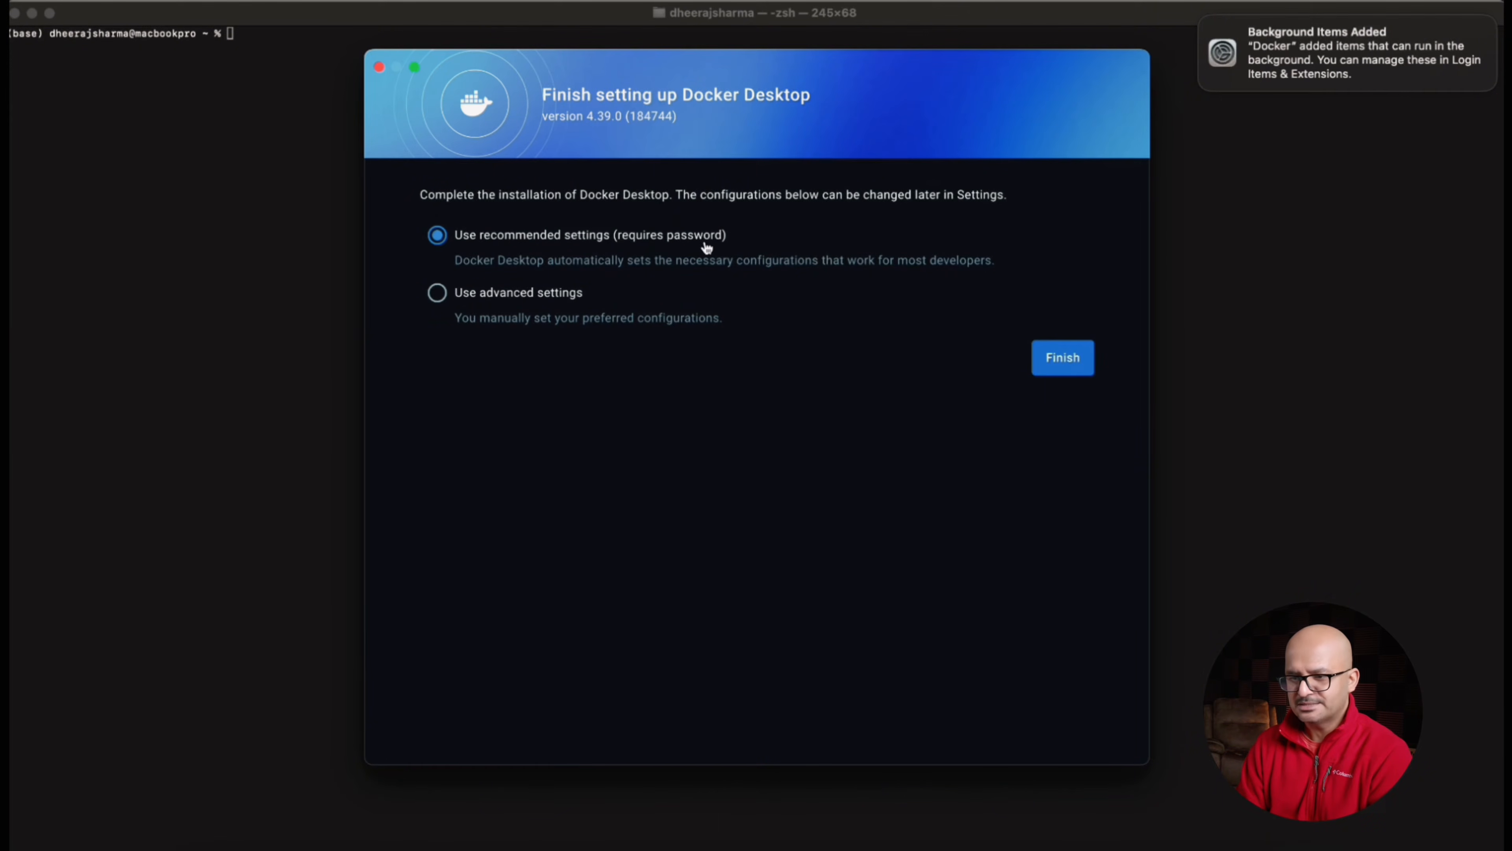
# Finish the Docker Desktop setup with recommended settings, authorise it with the account password, and allow local network access
pyautogui.click(1065, 360)
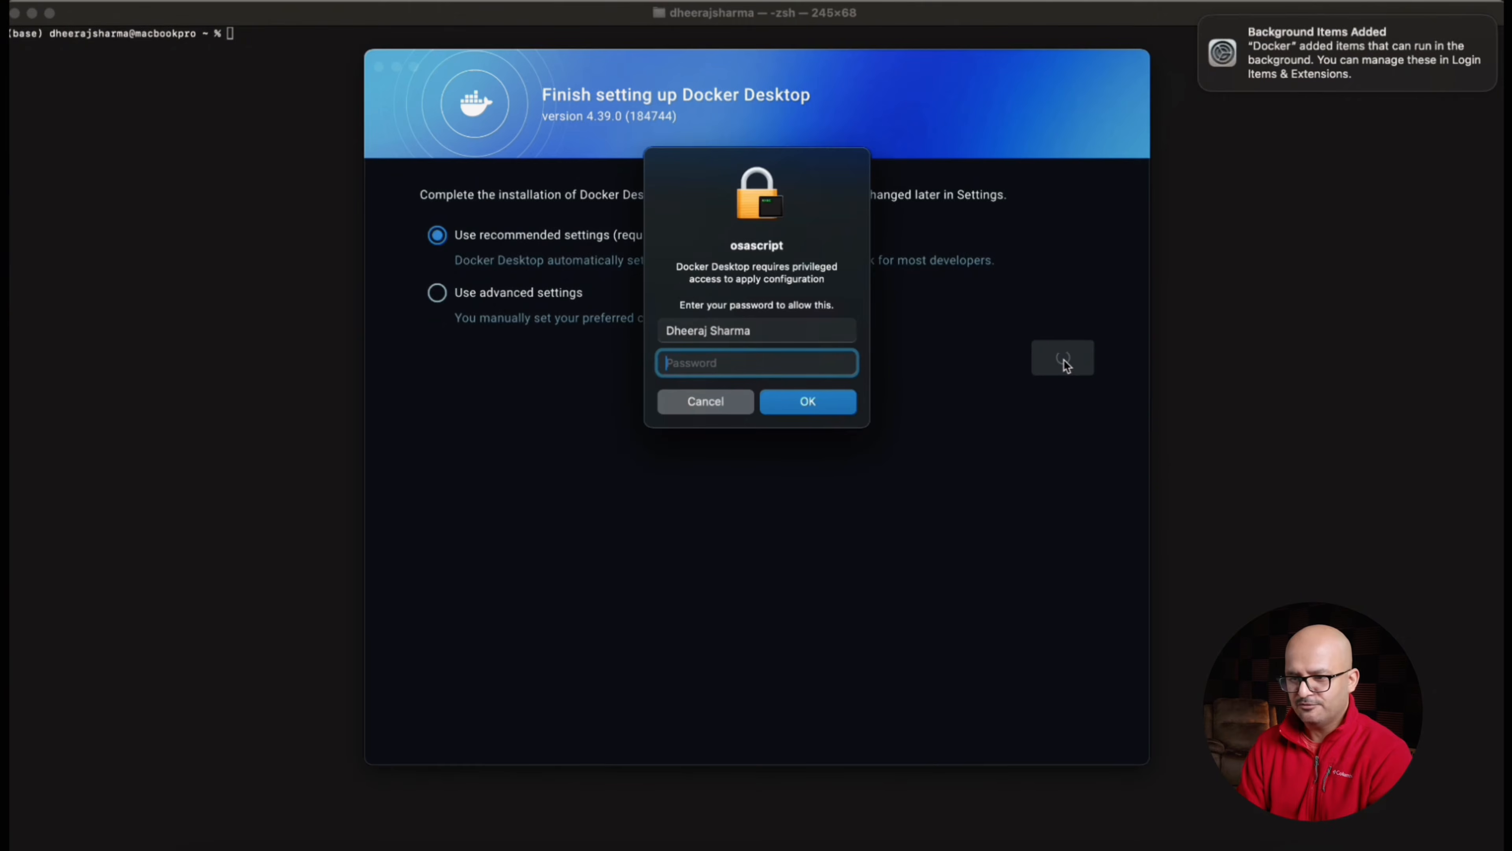
pyautogui.write('••••')
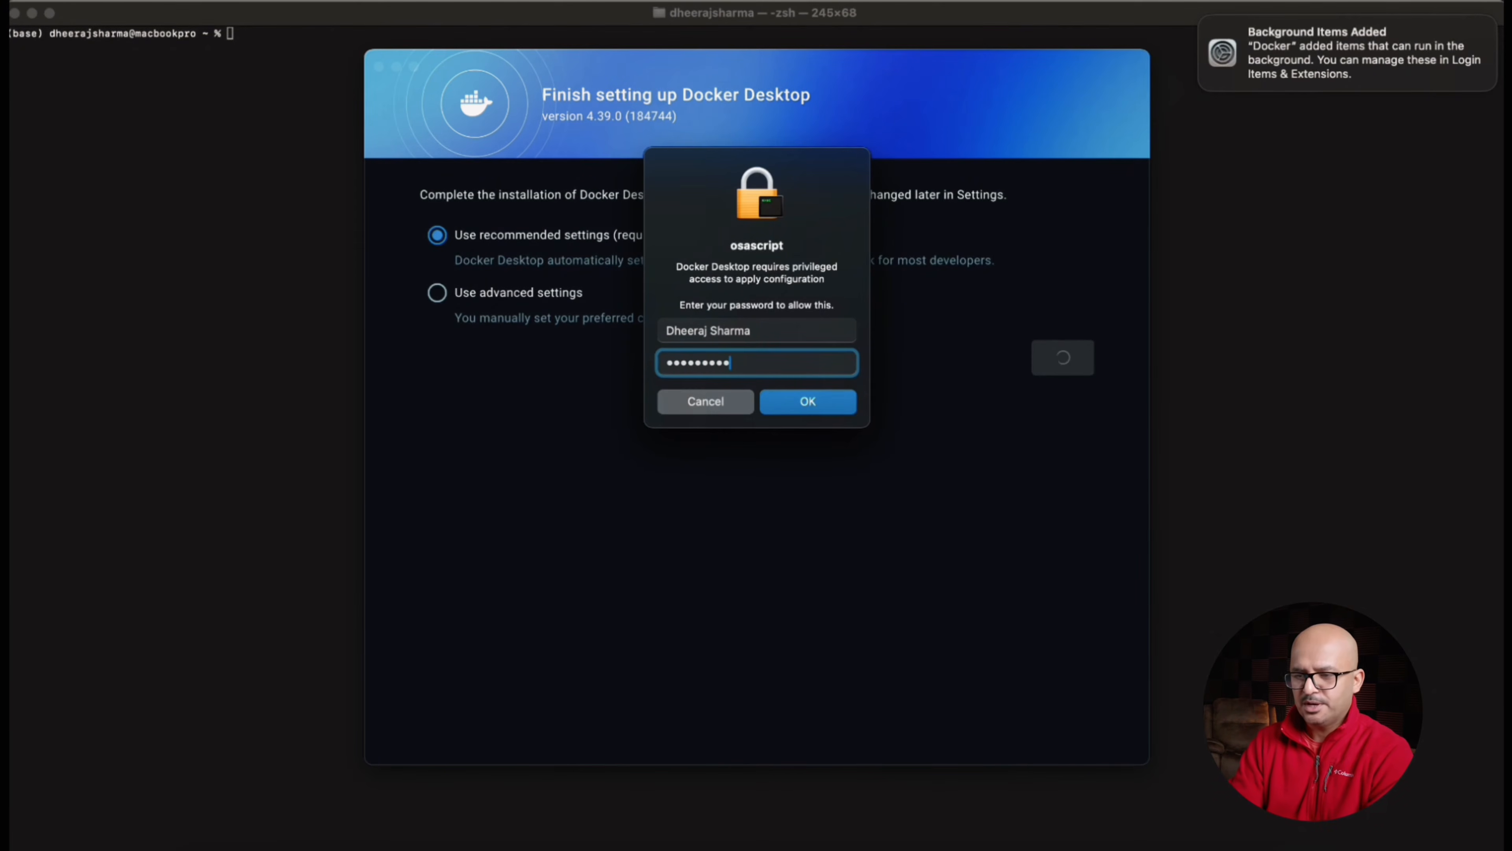
pyautogui.press('Return')
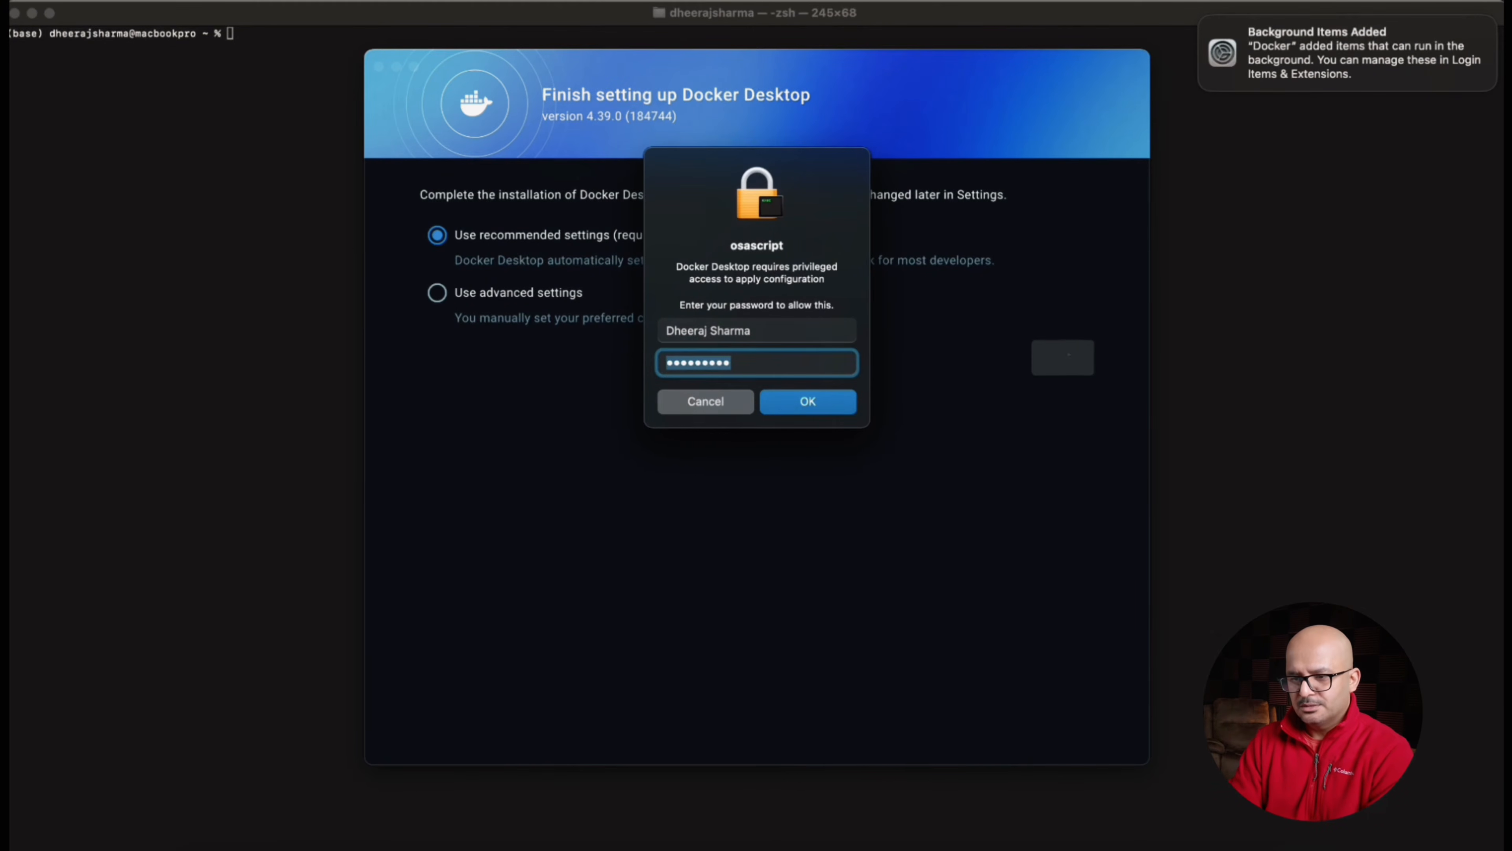
pyautogui.write('••')
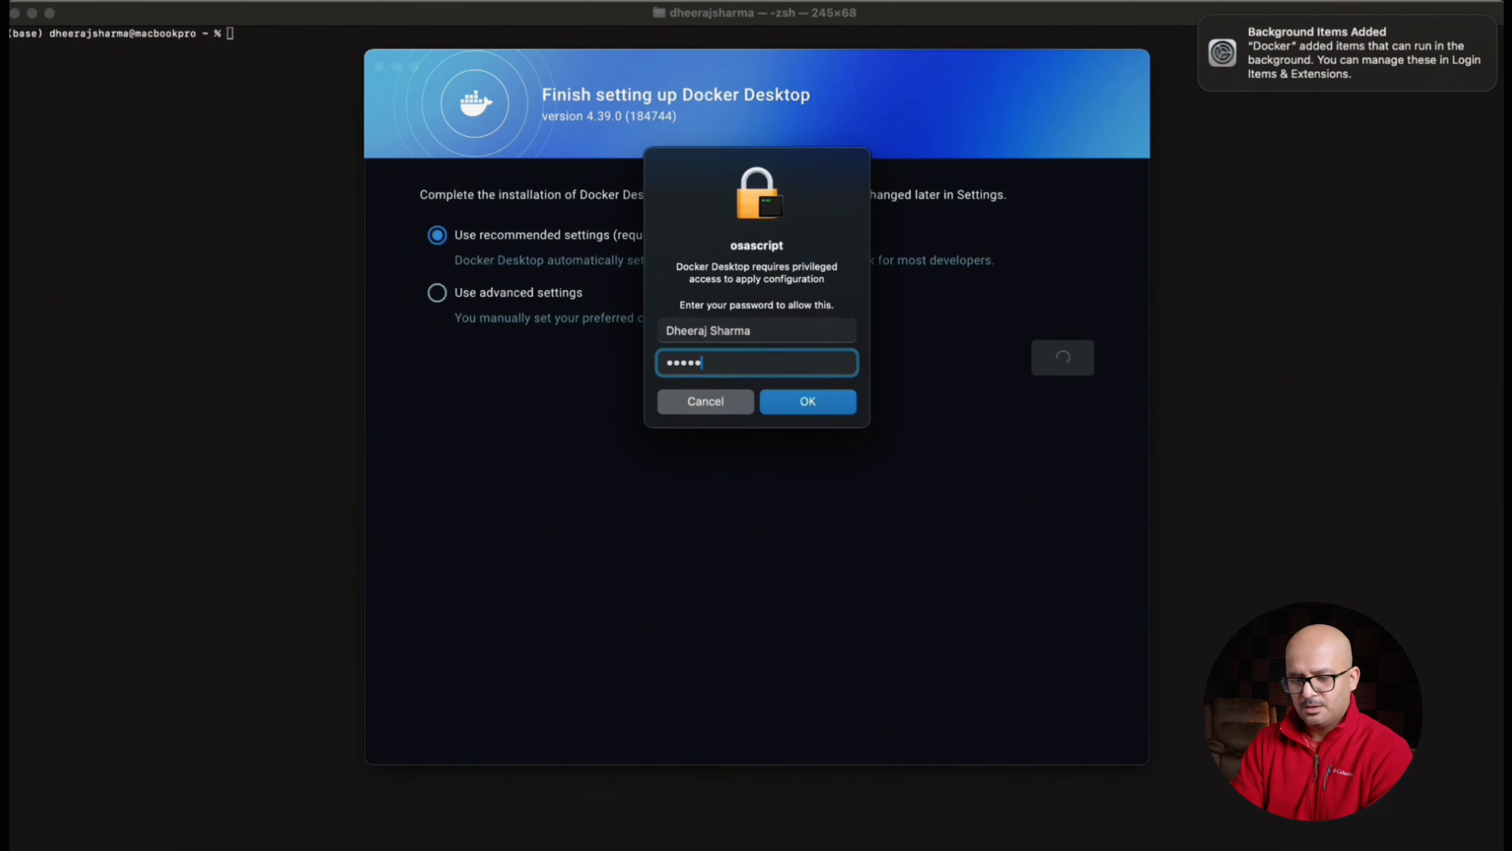
pyautogui.write('••••')
pyautogui.press('Return')
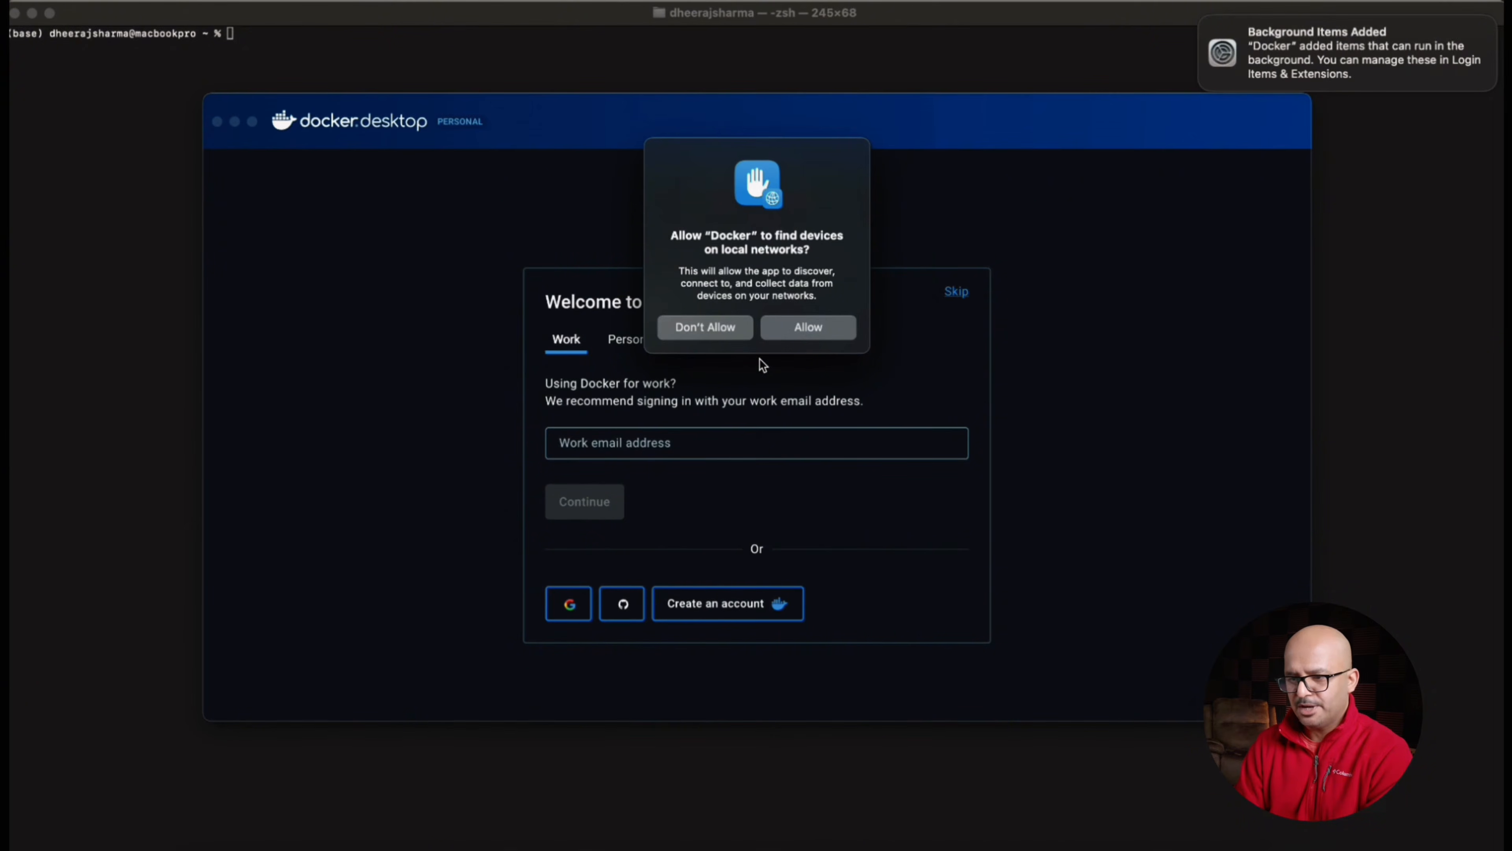
pyautogui.click(808, 327)
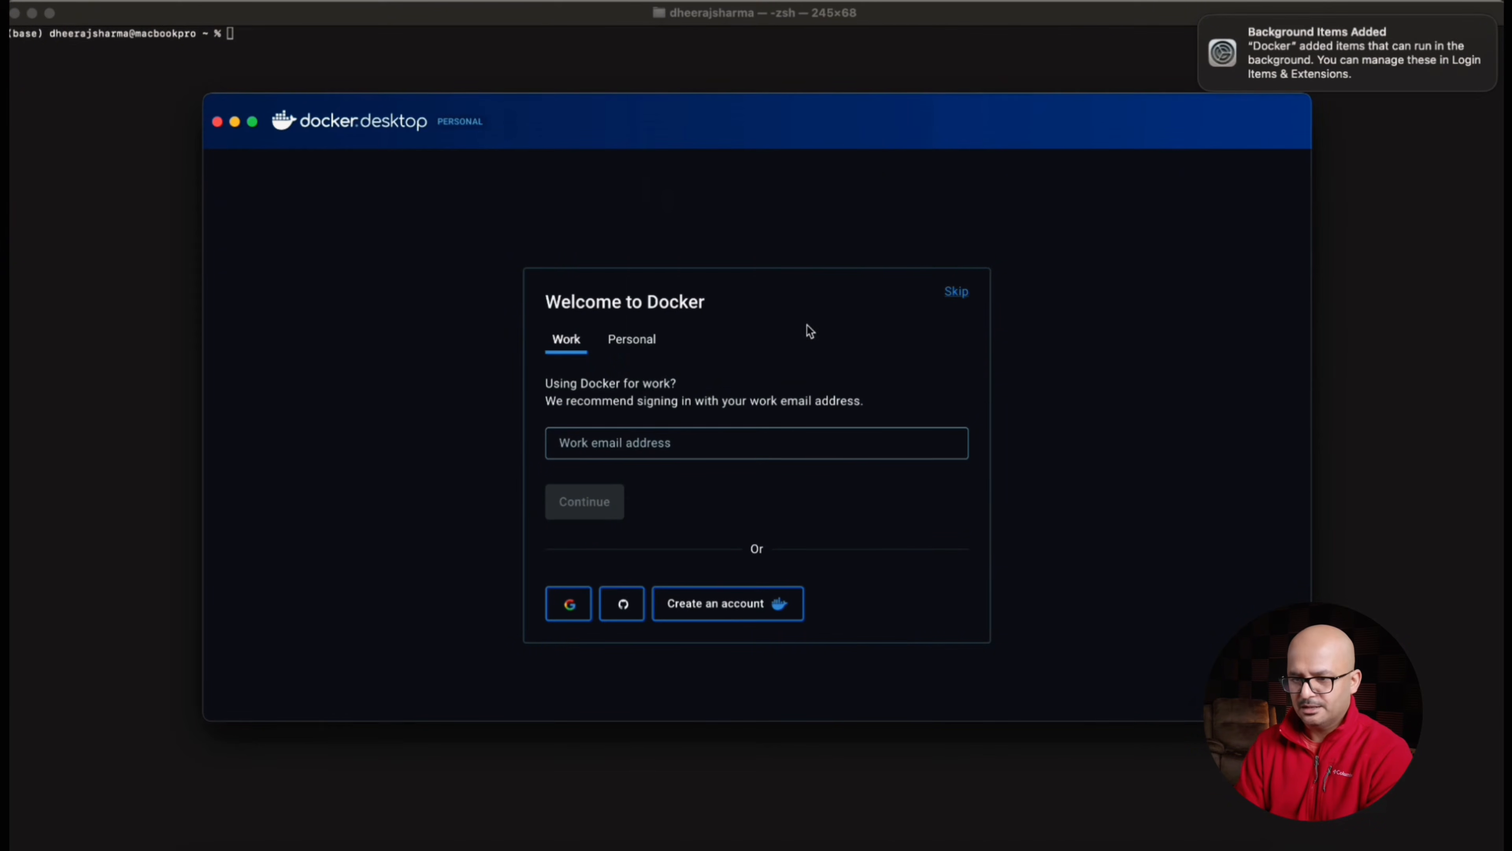
# Skip the Docker sign-in and the welcome survey, and enlarge the Docker Desktop window to fill the screen
pyautogui.click(793, 444)
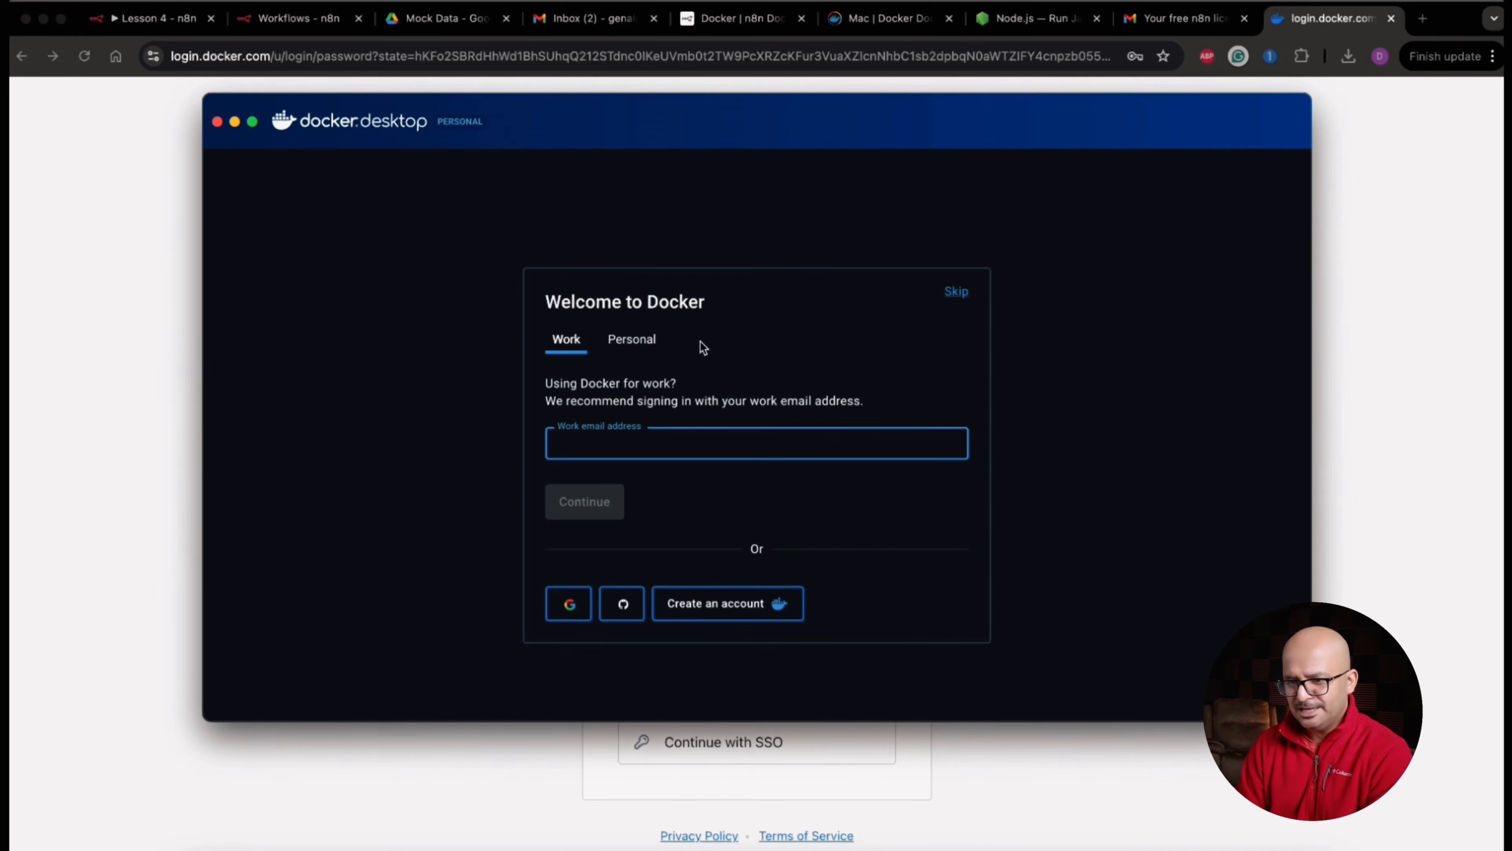
pyautogui.click(956, 292)
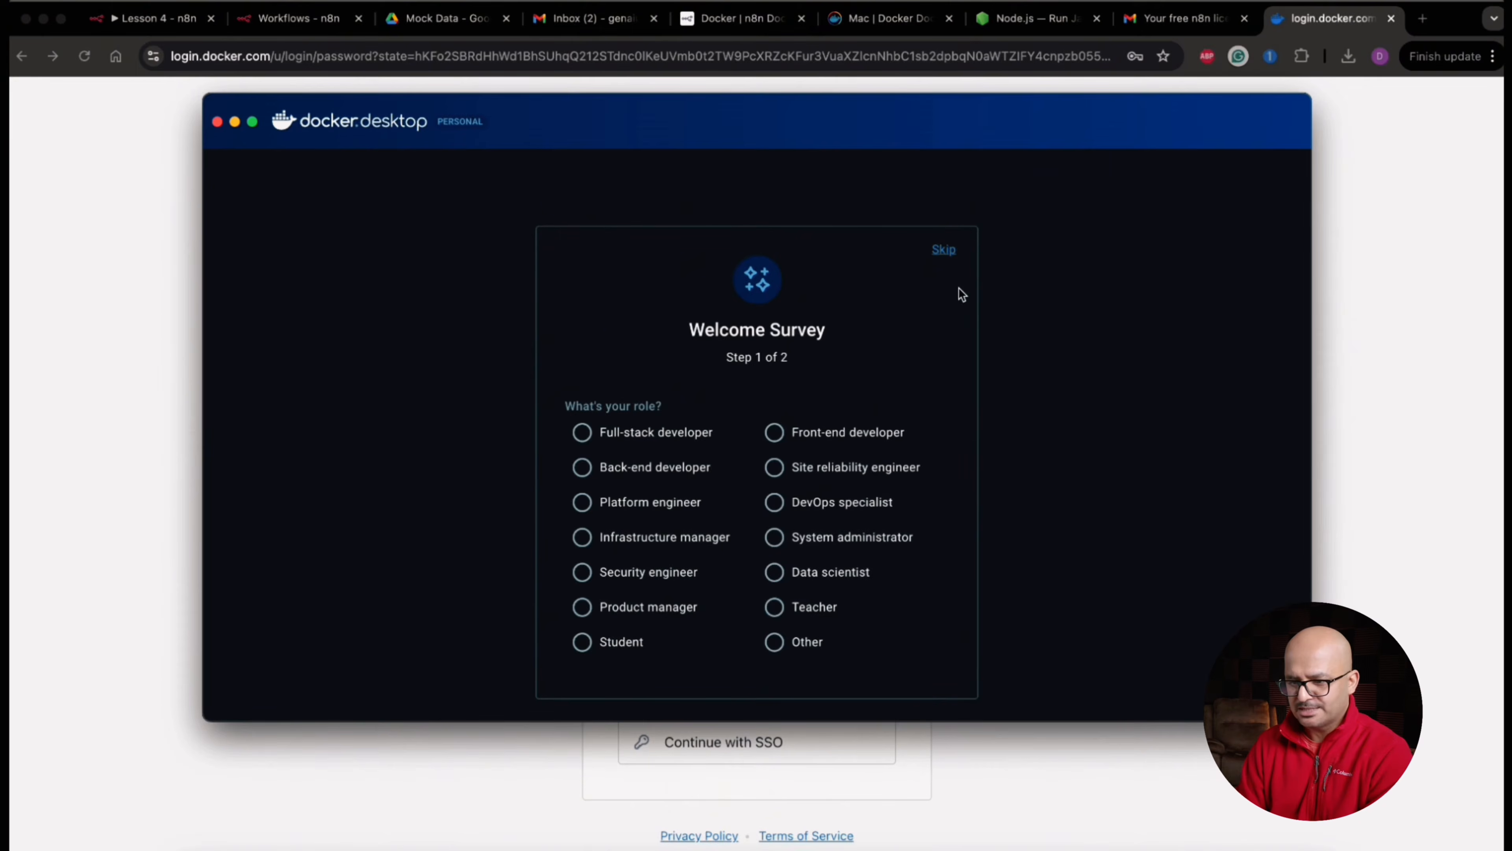
pyautogui.click(944, 250)
pyautogui.doubleClick(646, 105)
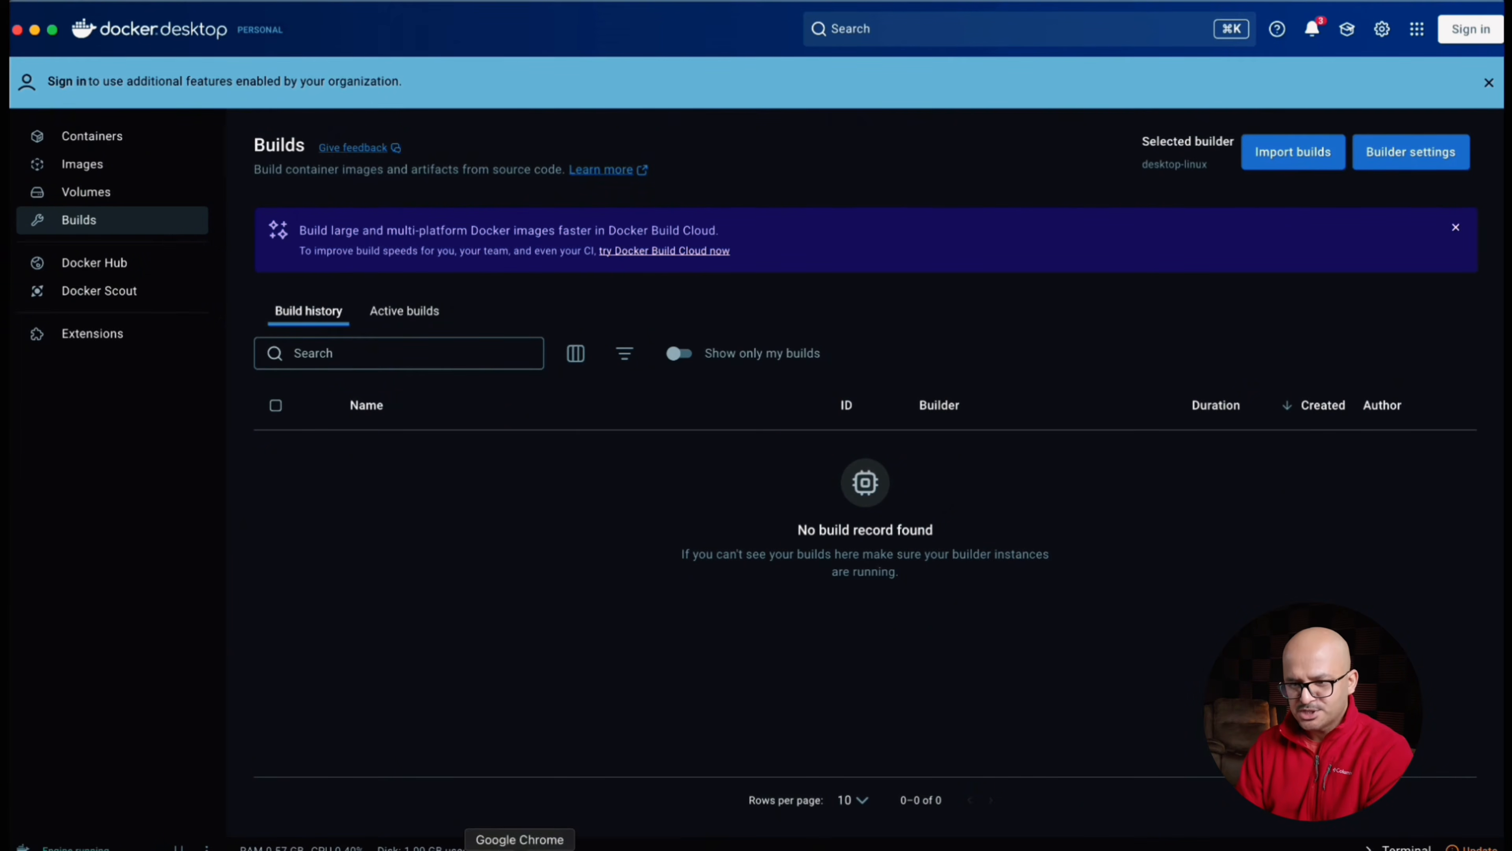
# Switch to Chrome and copy the command "docker volume create n8n_data" from the Starting n8n section of the n8n Docker docs
pyautogui.click(519, 844)
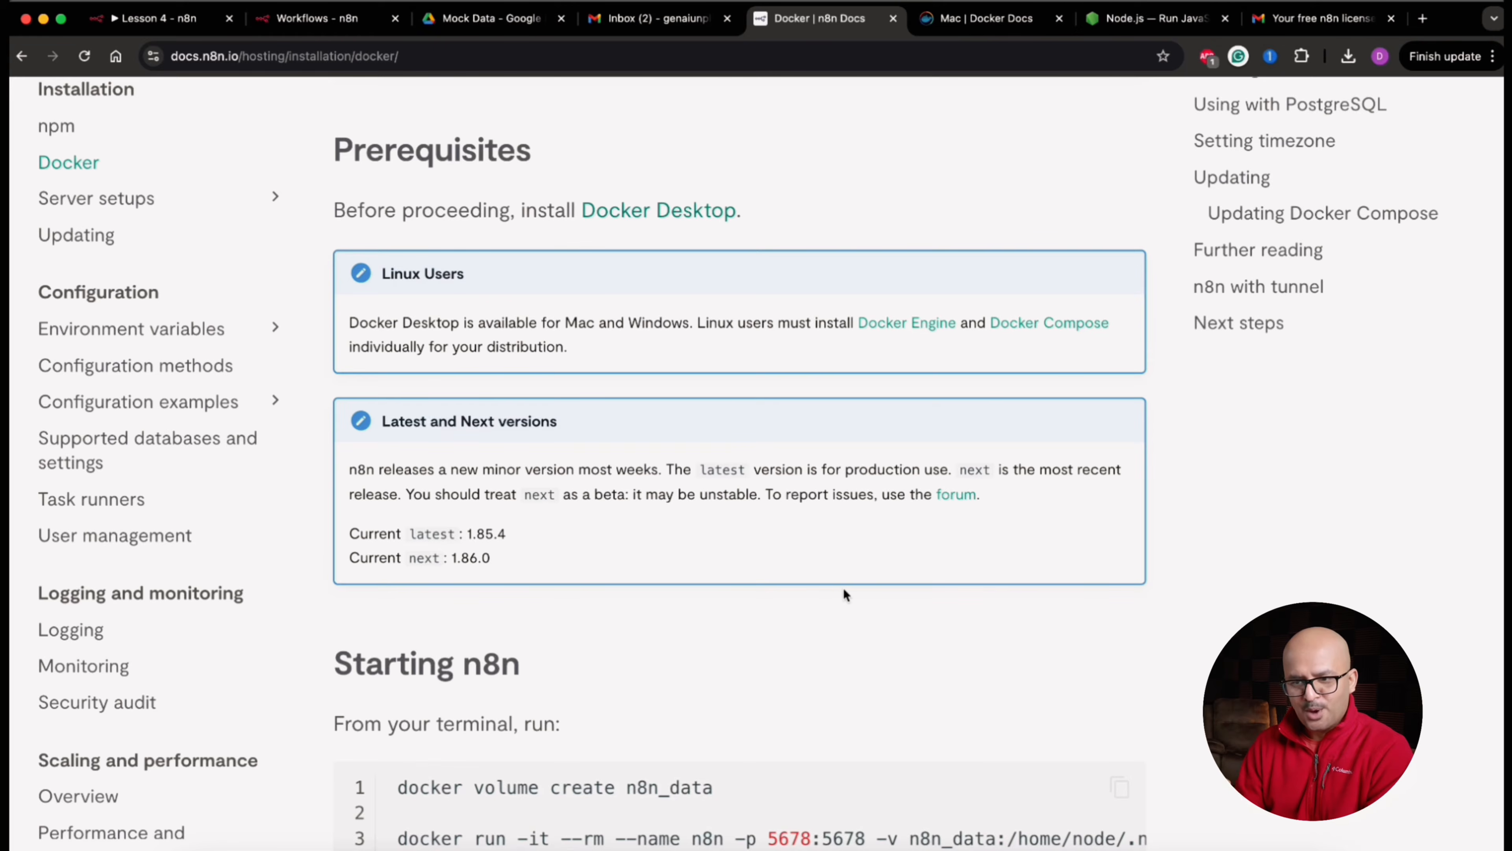
pyautogui.scroll(-5, 844, 588)
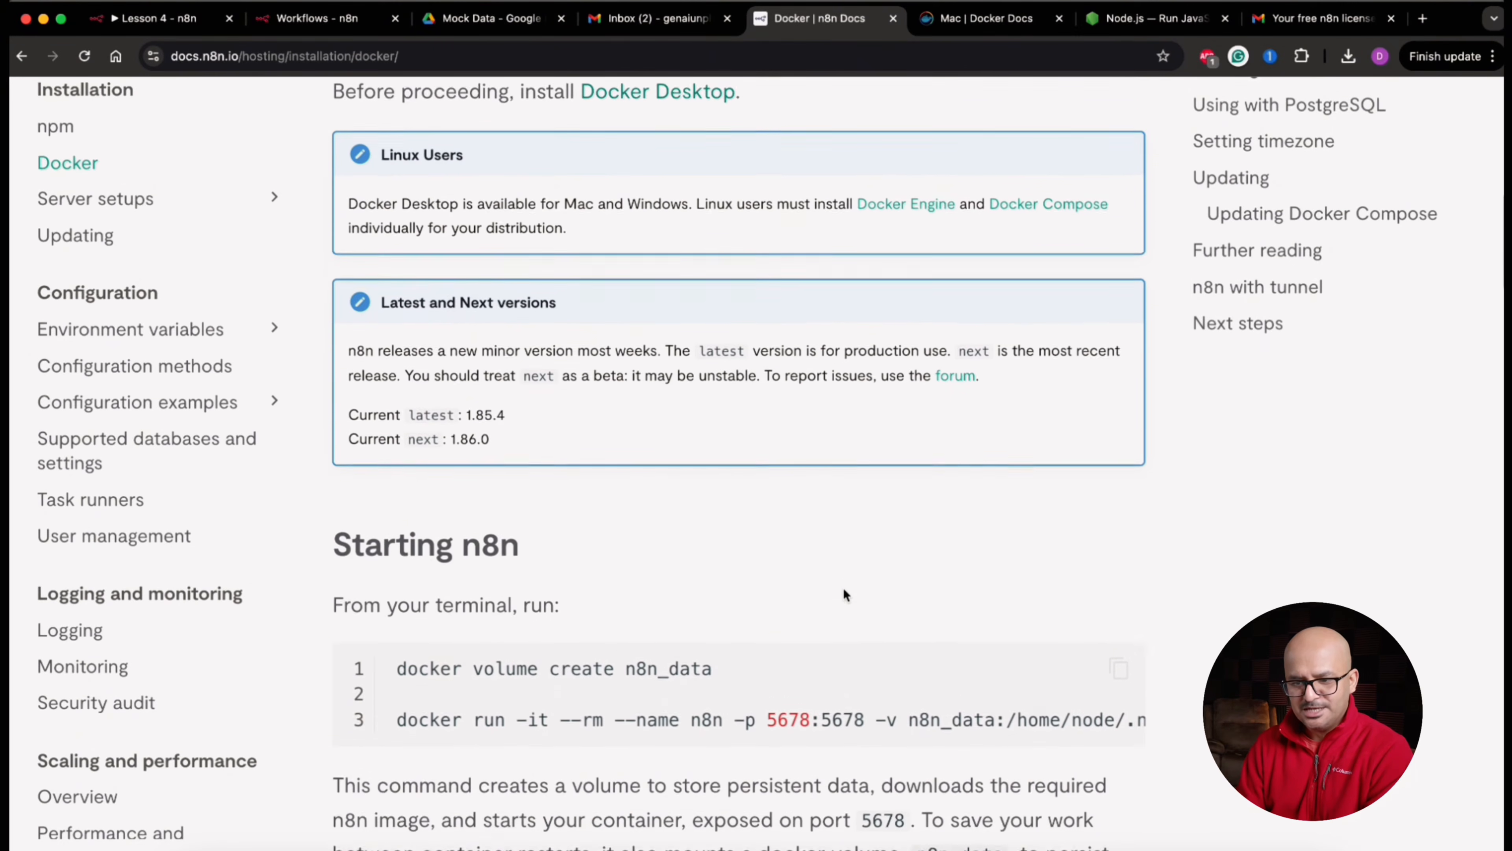
pyautogui.scroll(-8, 843, 589)
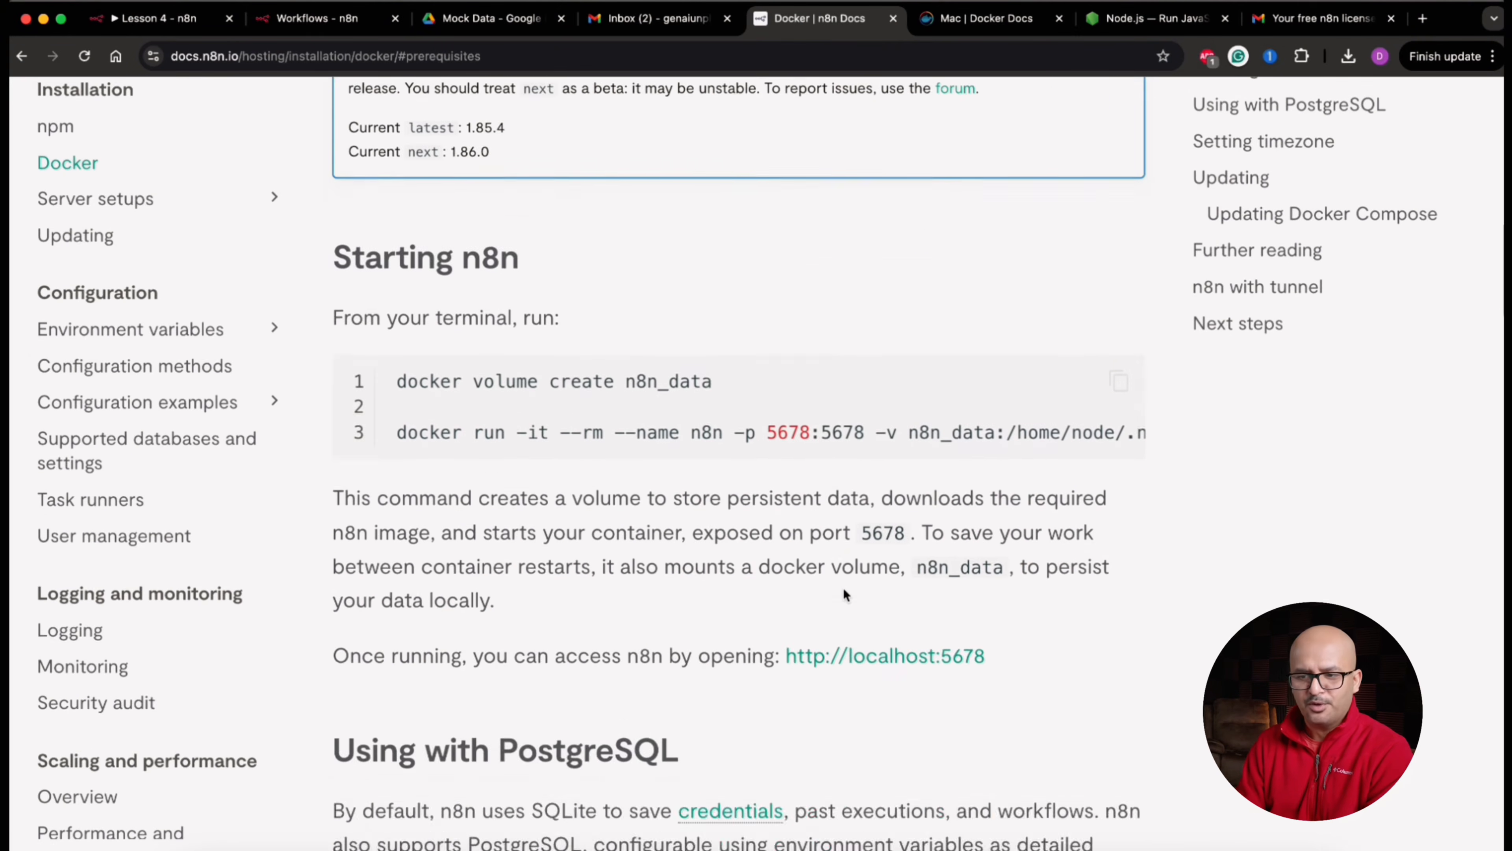
pyautogui.tripleClick(369, 319)
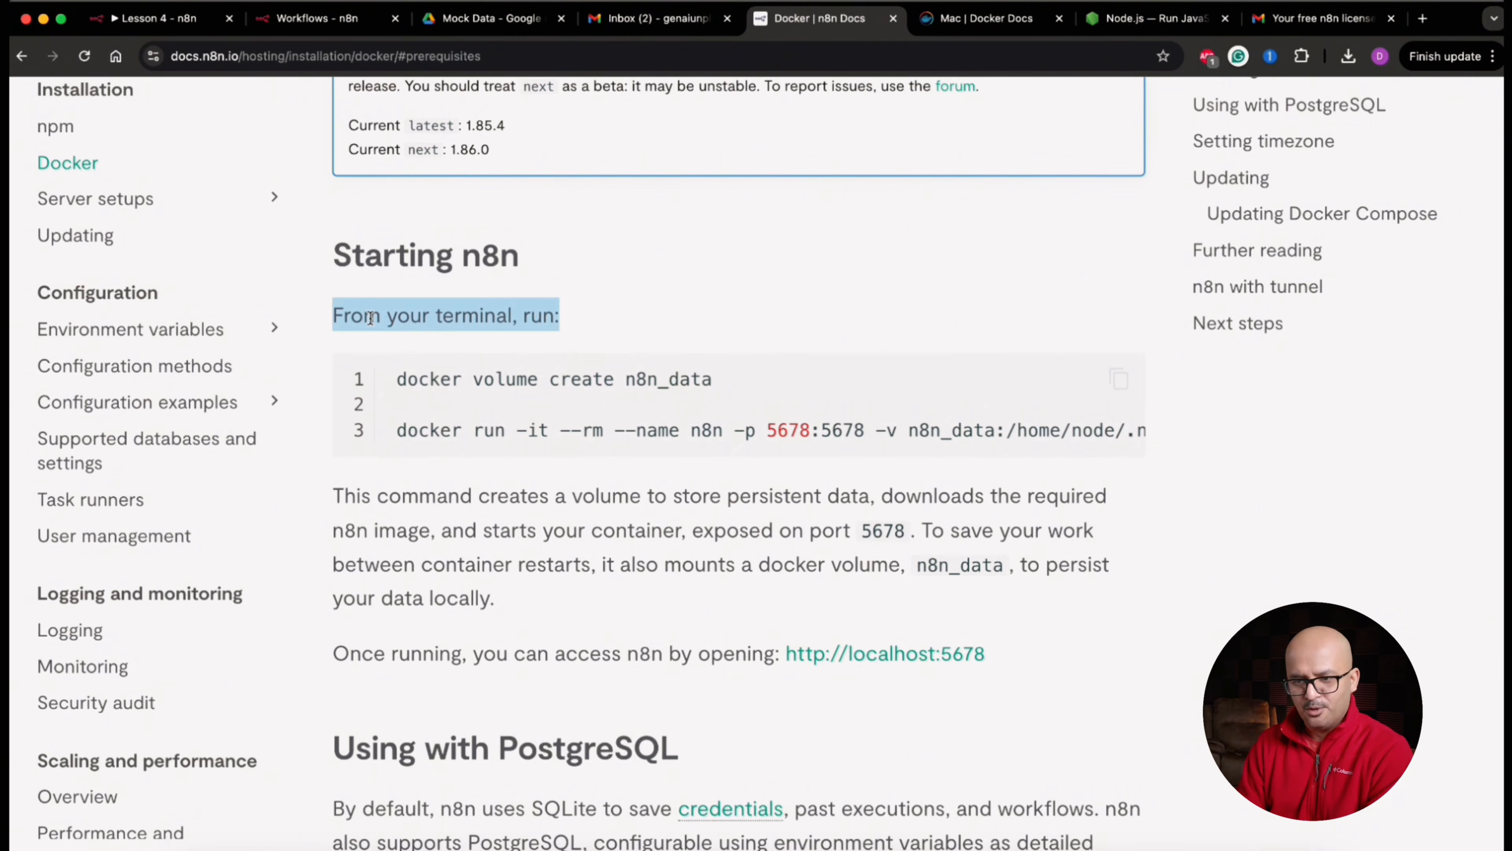
pyautogui.tripleClick(506, 379)
pyautogui.press('super+c')
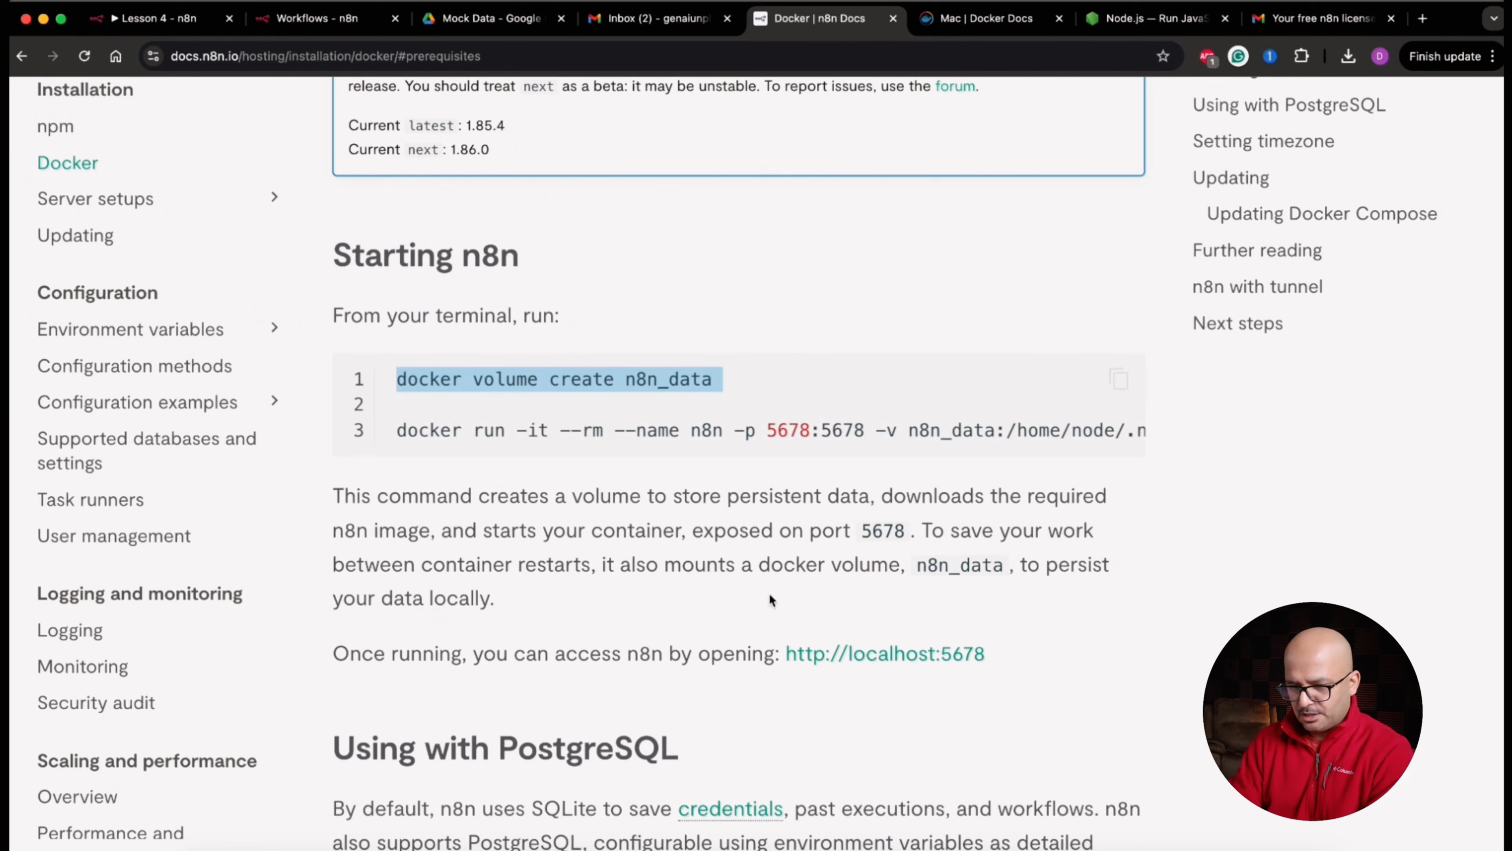
# Switch to Terminal and run "docker volume create n8n_data"
pyautogui.click(640, 836)
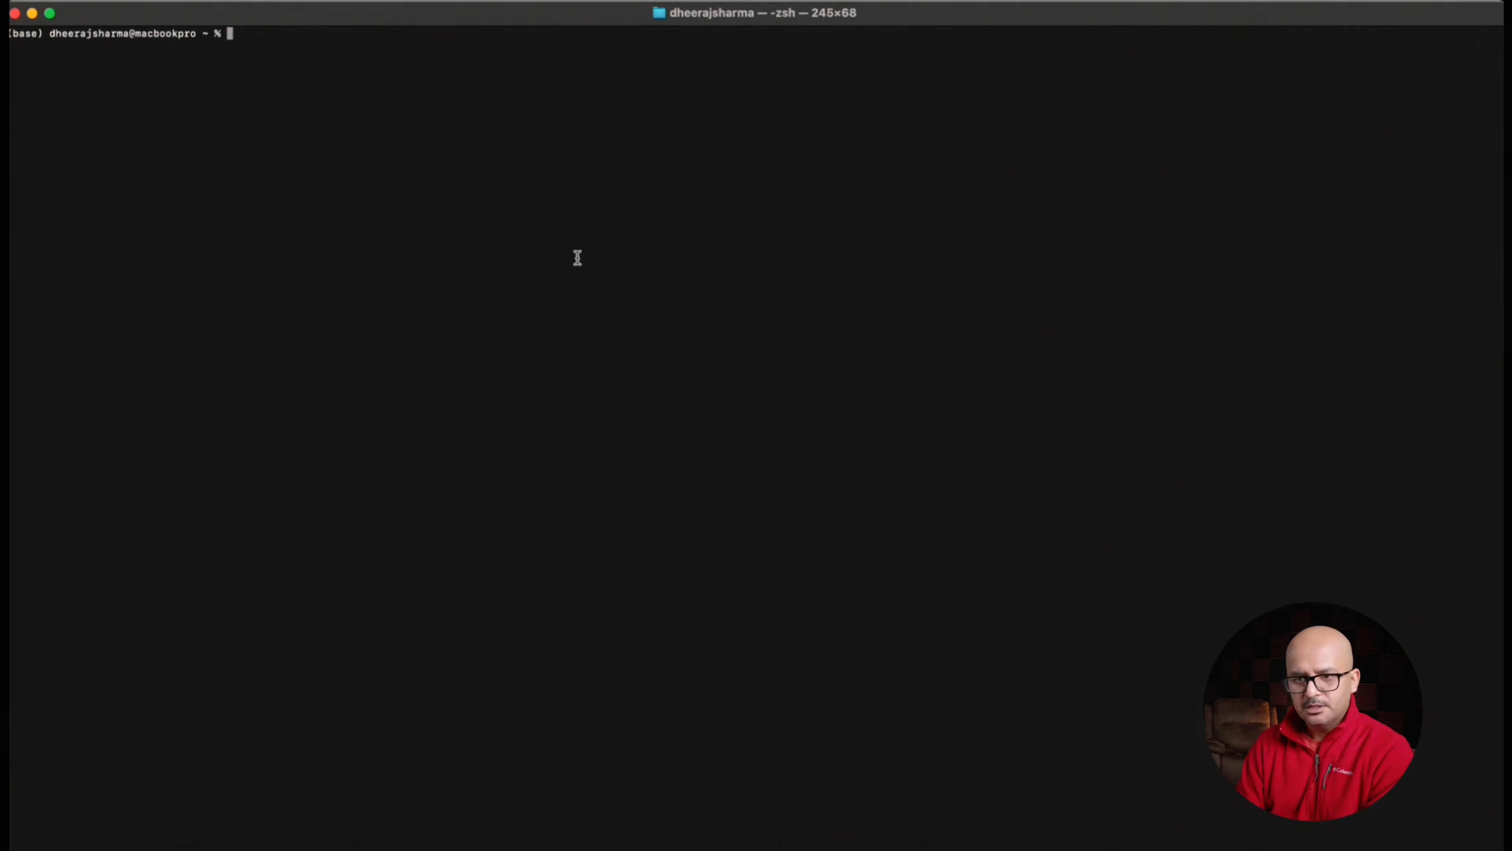
pyautogui.press('super+v')
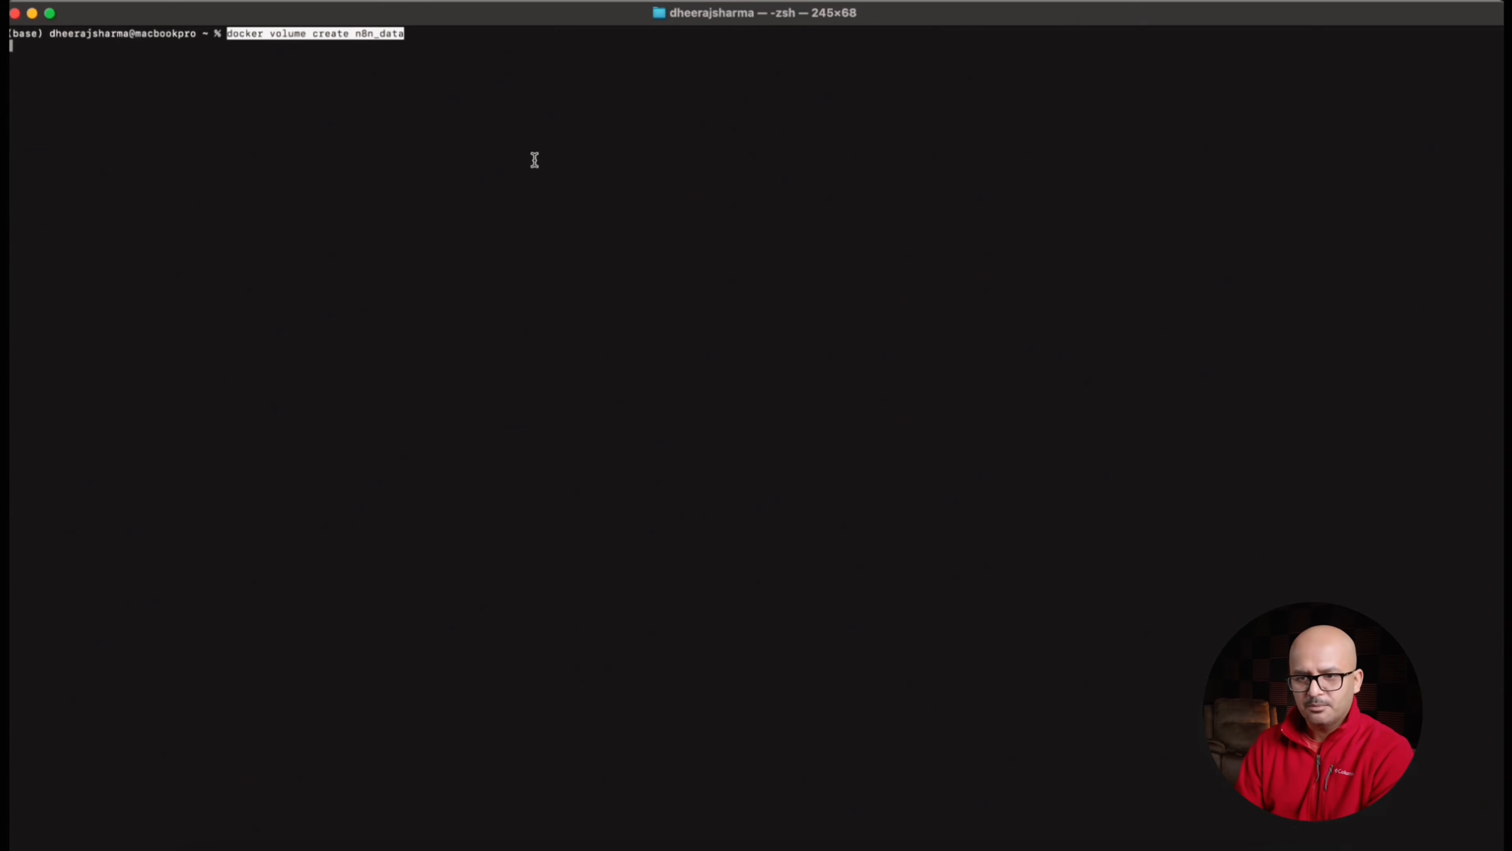
pyautogui.press('Return')
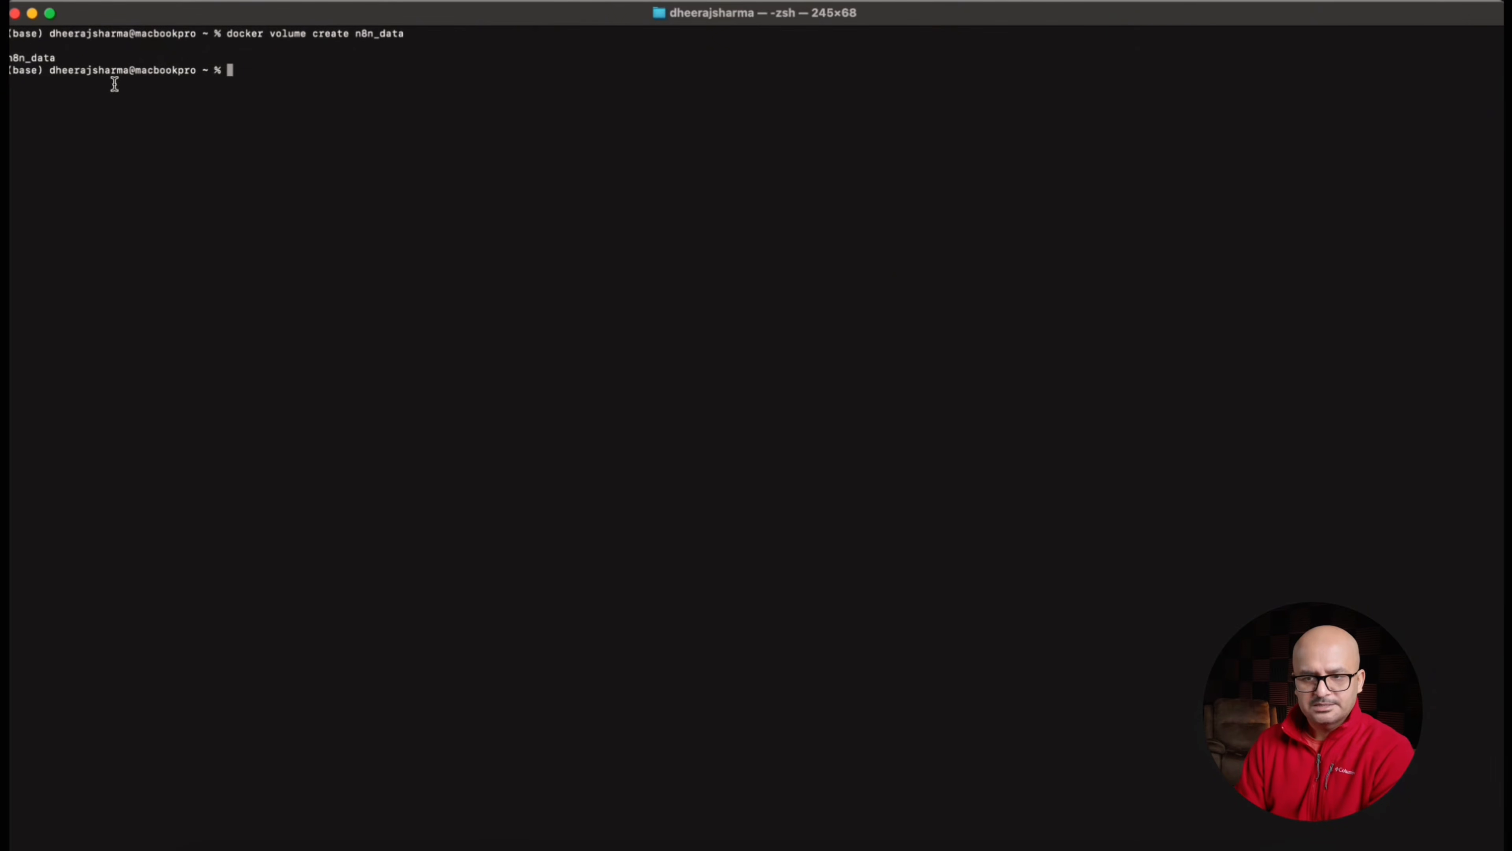
# Check the n8n_data name in the terminal output, and switch to Docker Desktop to view its list of volumes
pyautogui.doubleClick(38, 57)
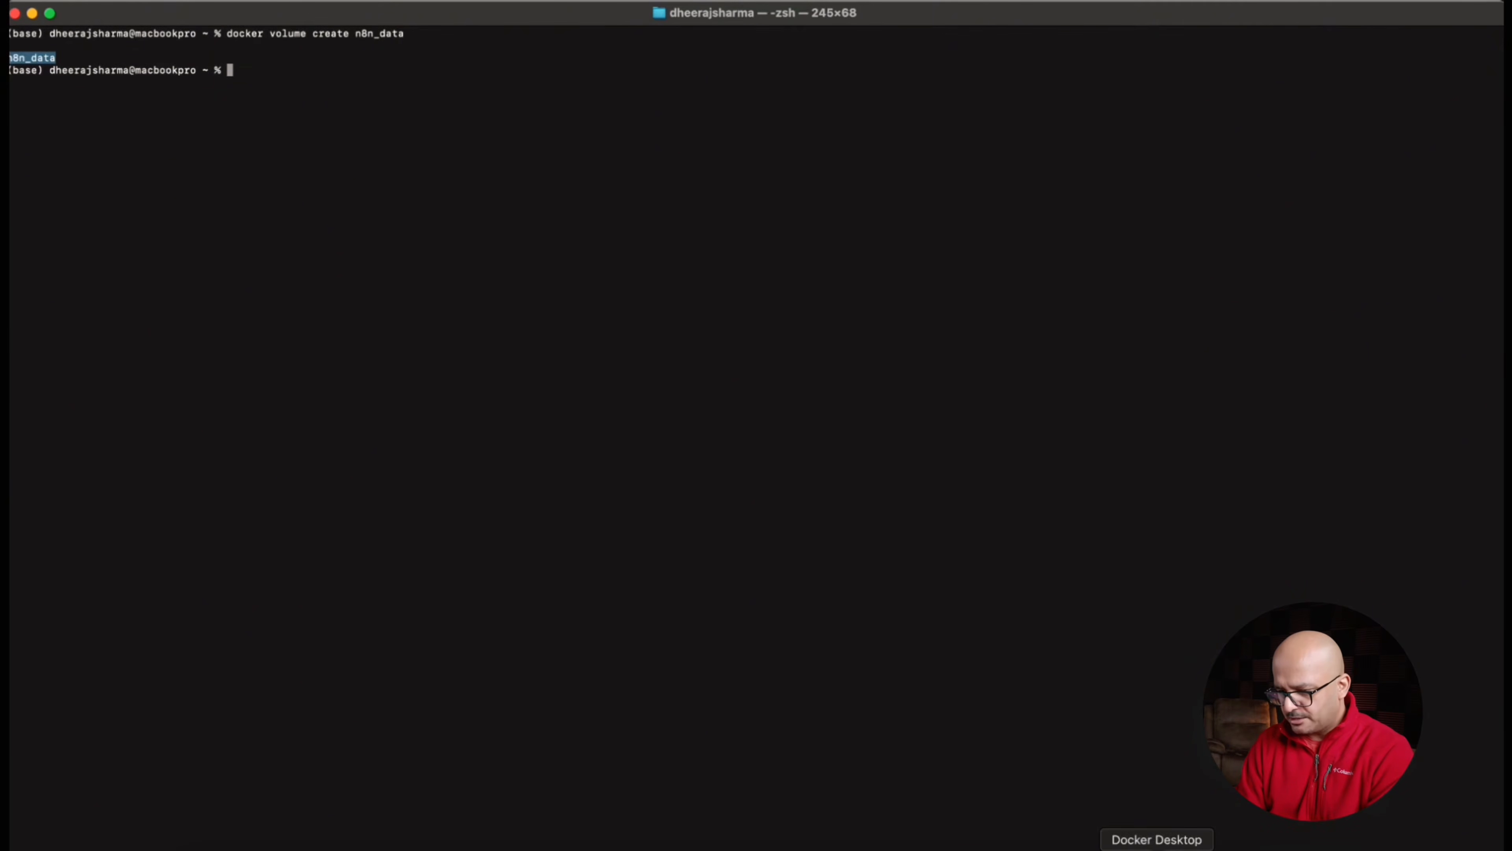
pyautogui.click(1157, 848)
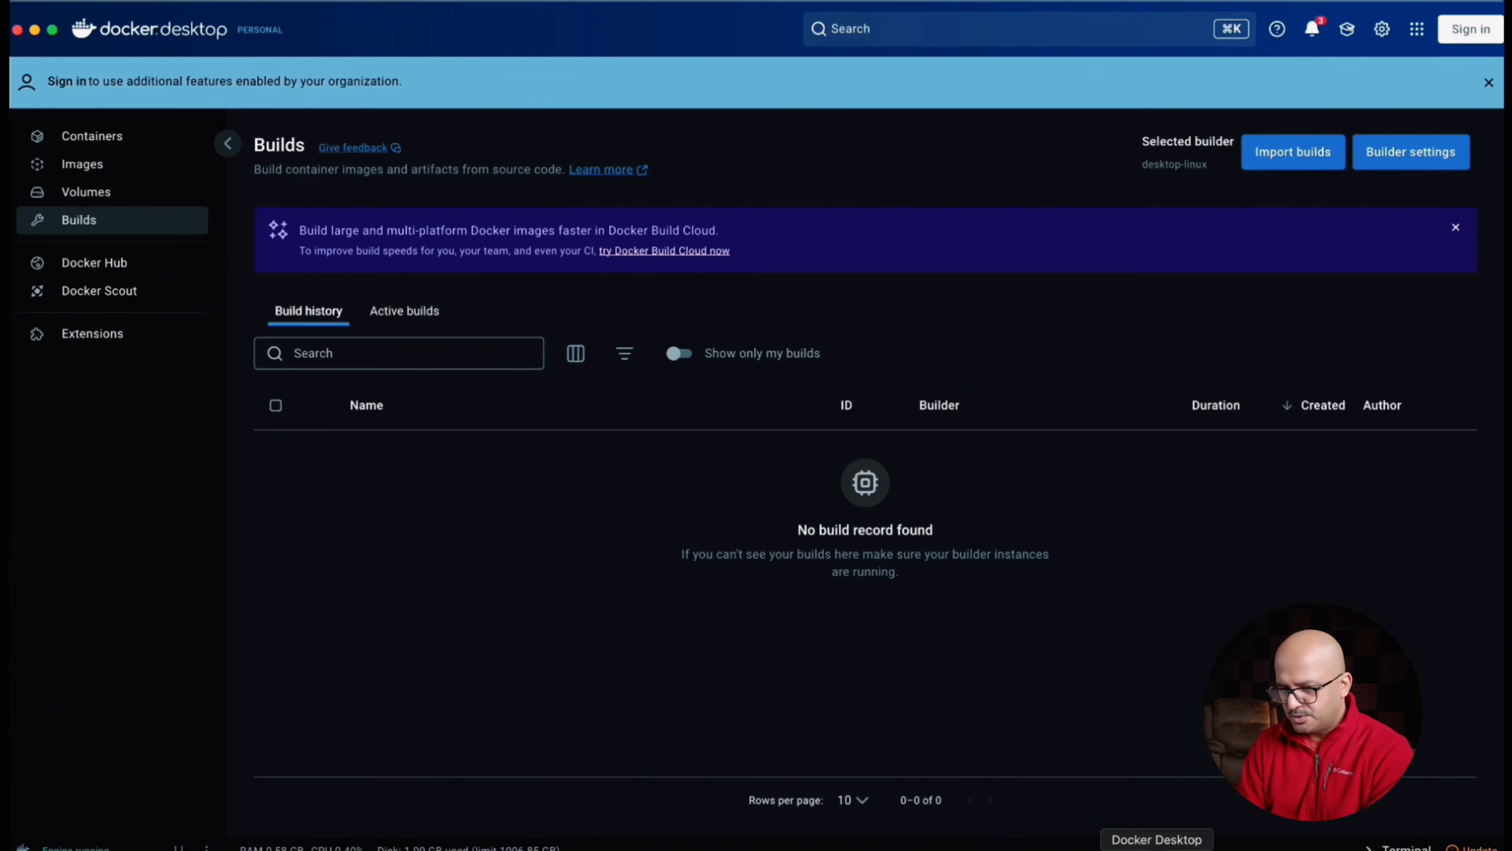
pyautogui.click(133, 196)
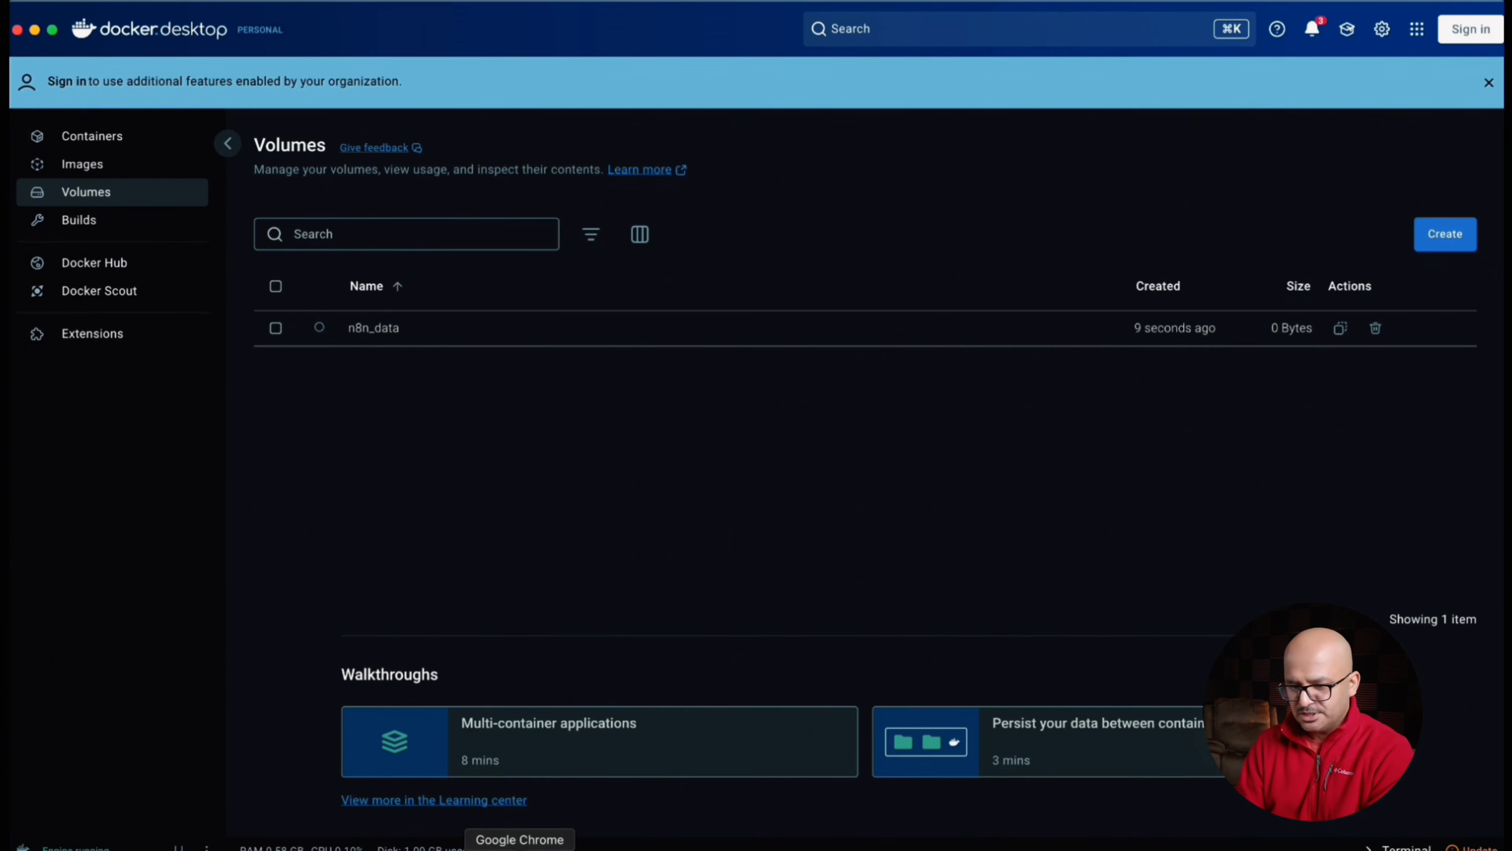
# Return to the n8n docs in Chrome and copy the full docker run command on line 3 of the Starting n8n code block
pyautogui.click(520, 849)
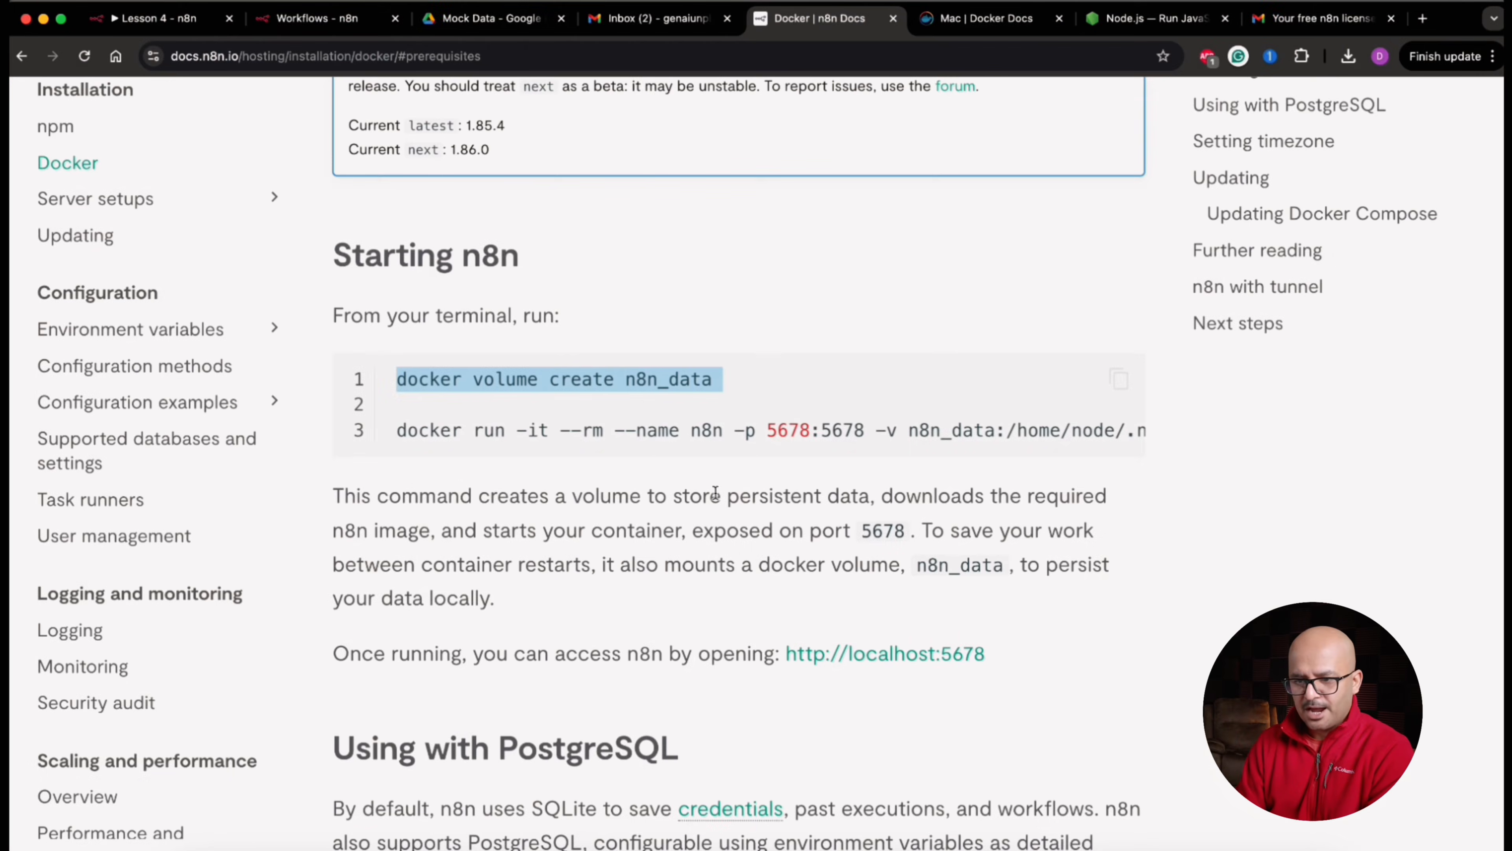
pyautogui.hscroll(1, 715, 493)
pyautogui.tripleClick(542, 426)
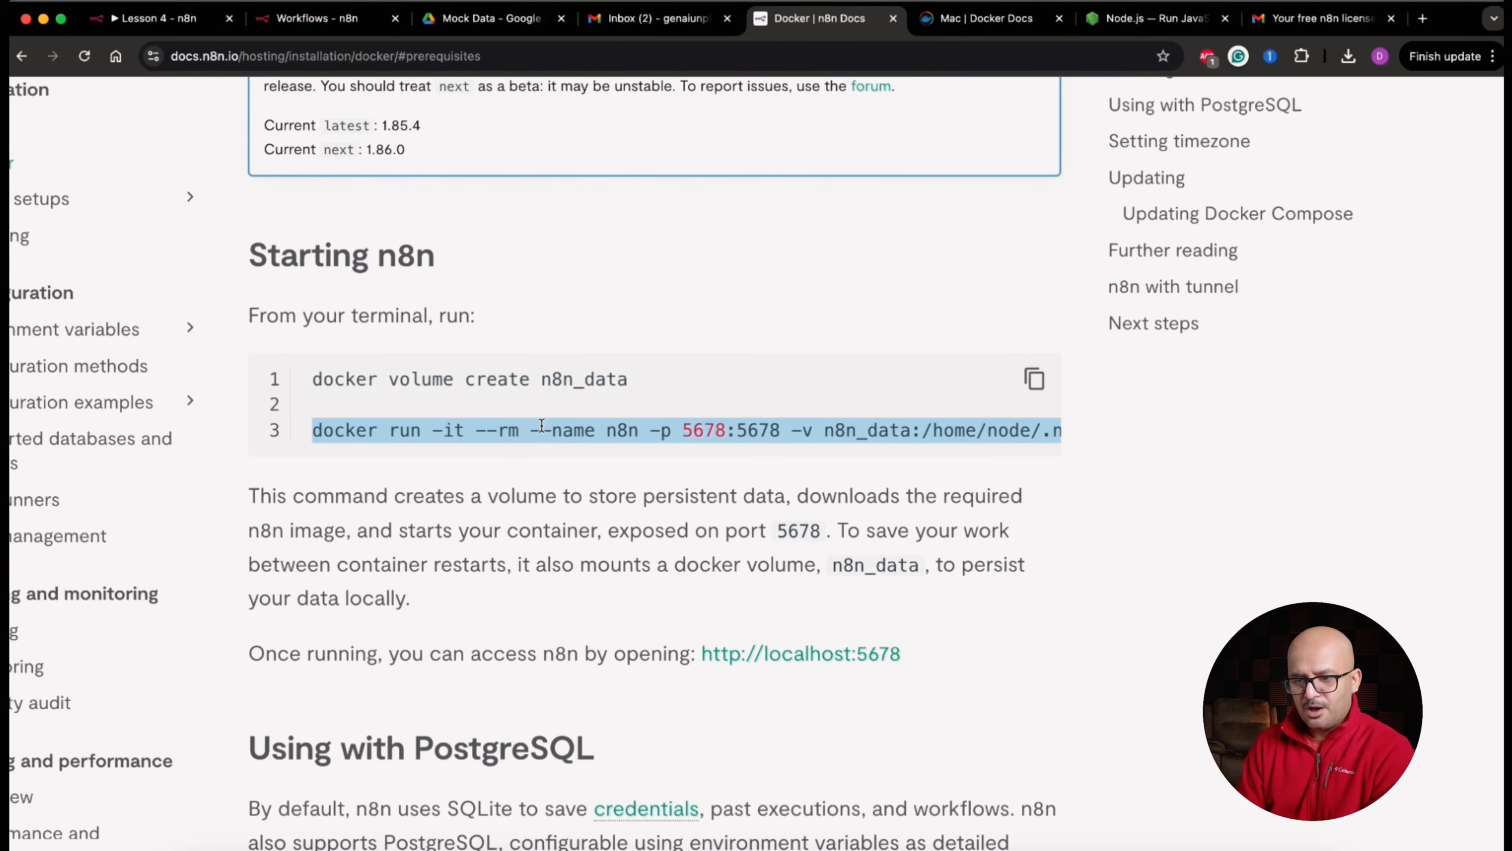
pyautogui.tripleClick(541, 427)
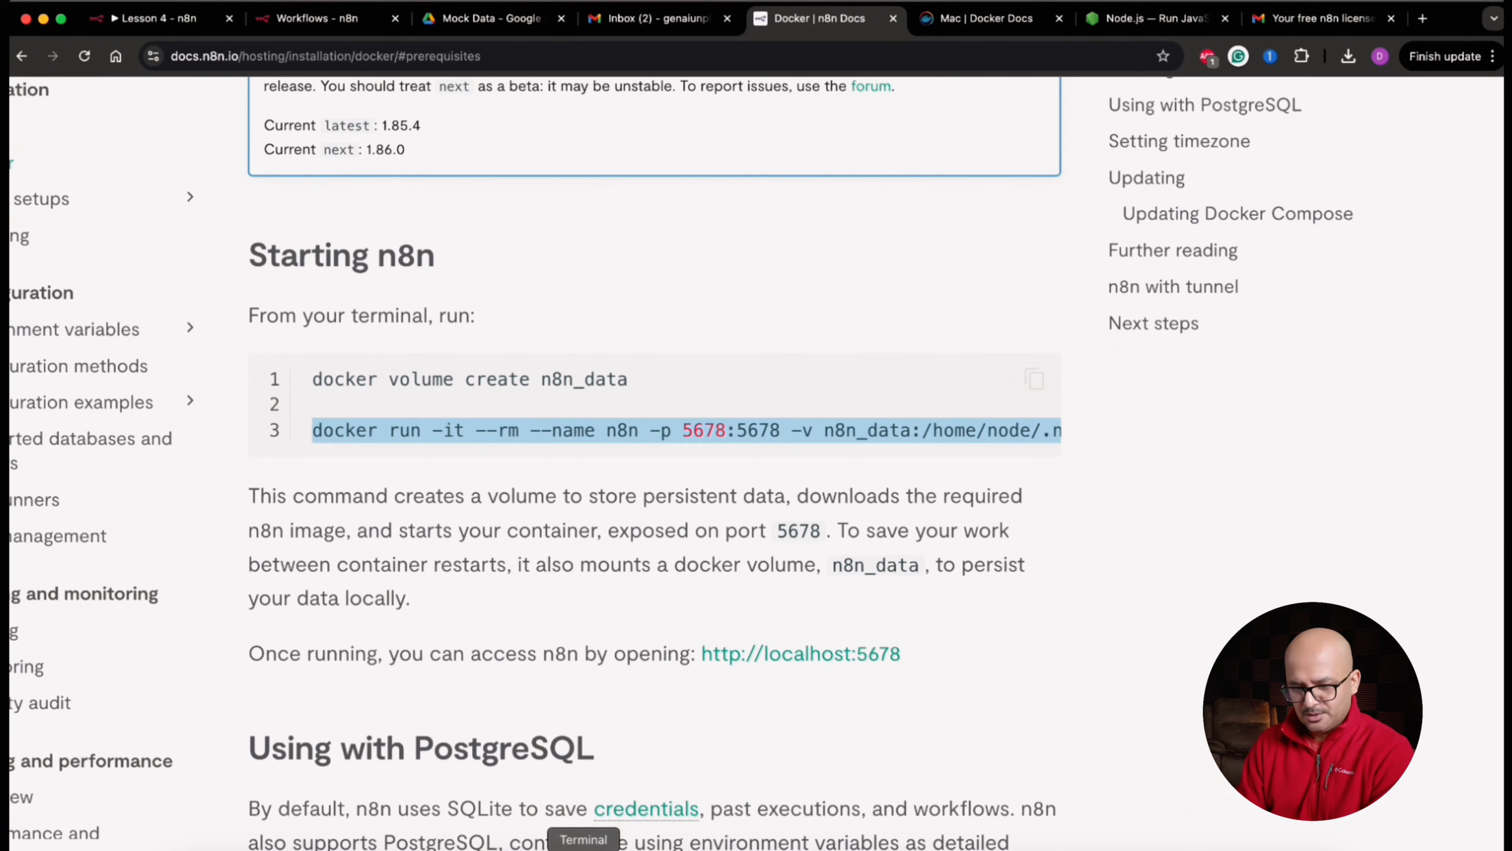
pyautogui.click(581, 846)
pyautogui.click(464, 118)
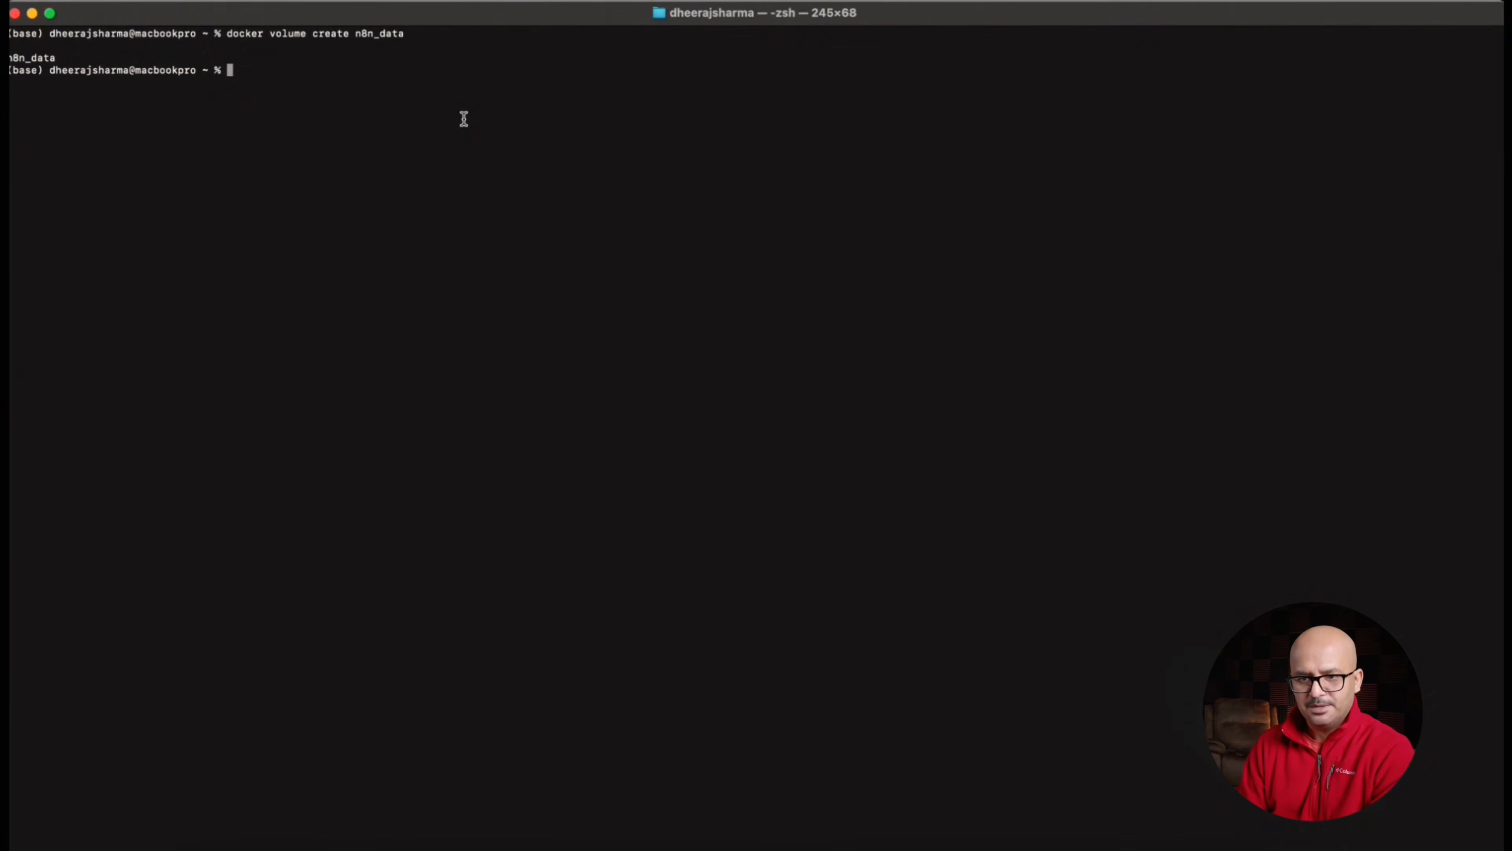
pyautogui.write('docker run -it --rm --name n8n -p 5678:5678 -v n8n_data:/home/node/.n8n docker.n8n.io/n8nio/n8n')
pyautogui.click(810, 327)
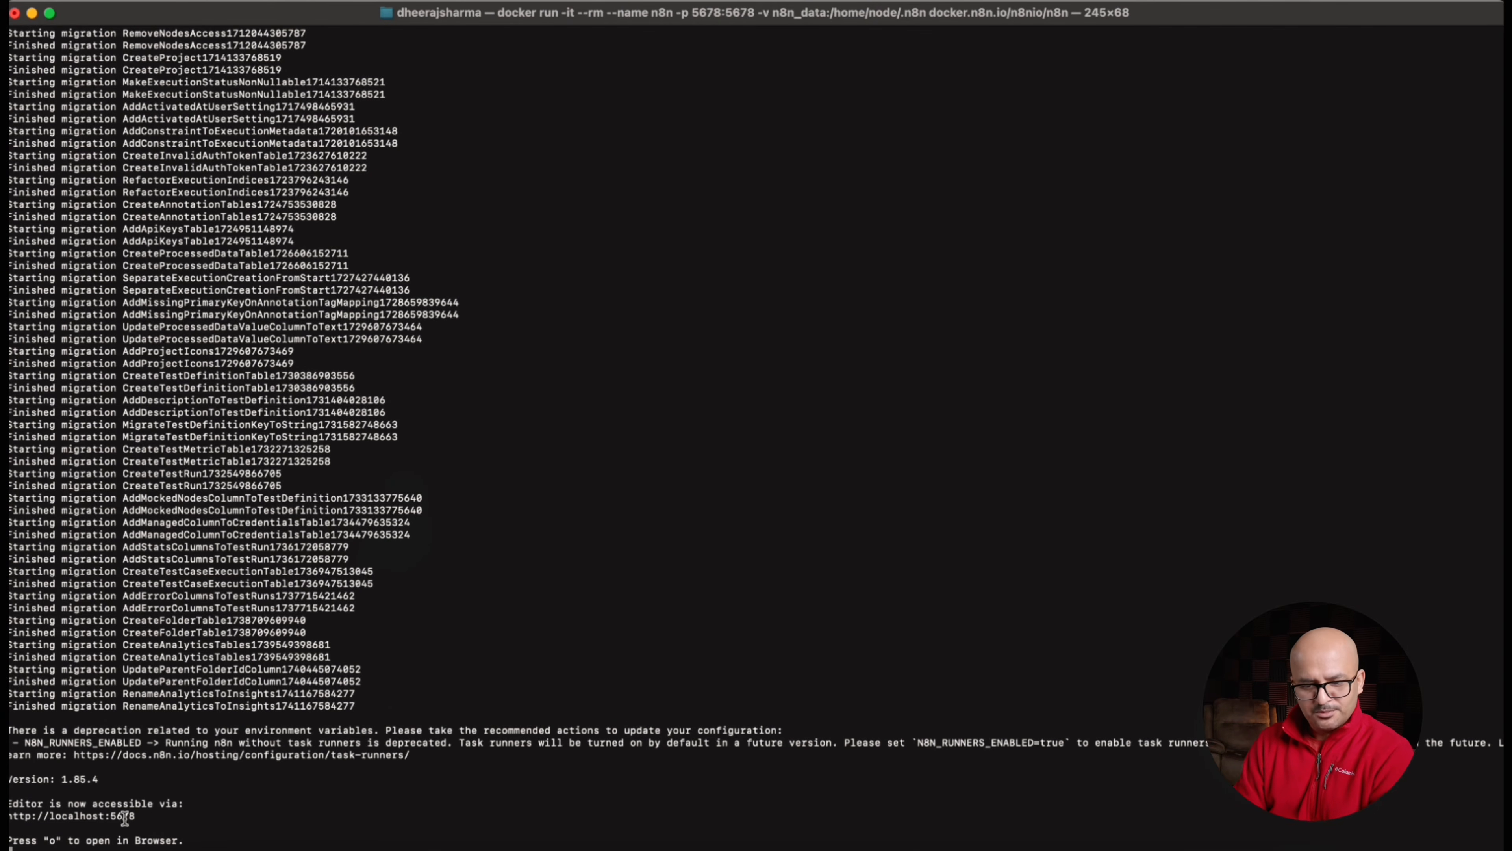
pyautogui.moveTo(142, 815); pyautogui.dragTo(11, 816)
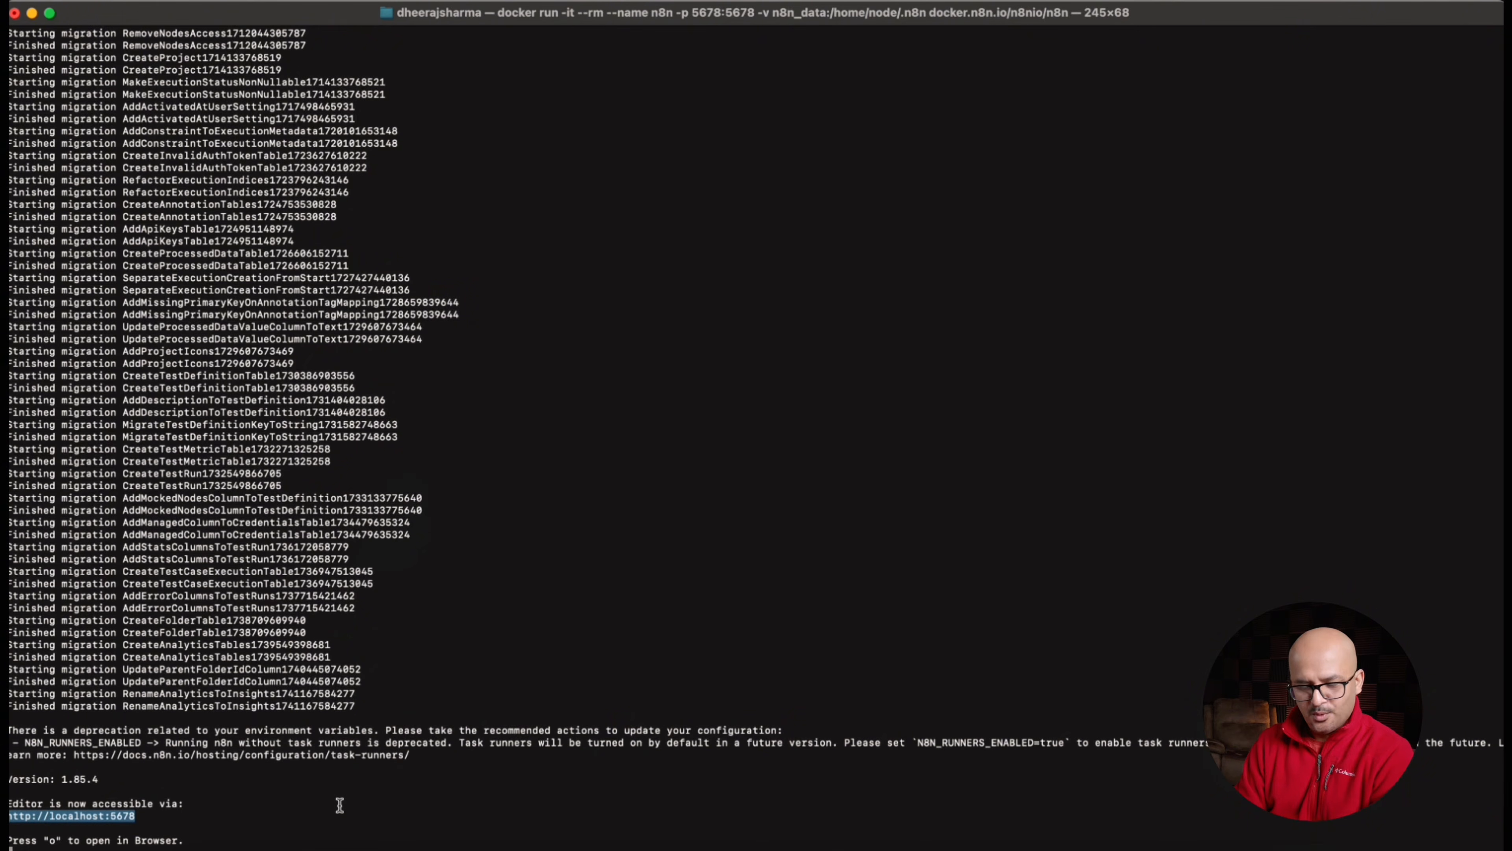
pyautogui.press('super+Tab')
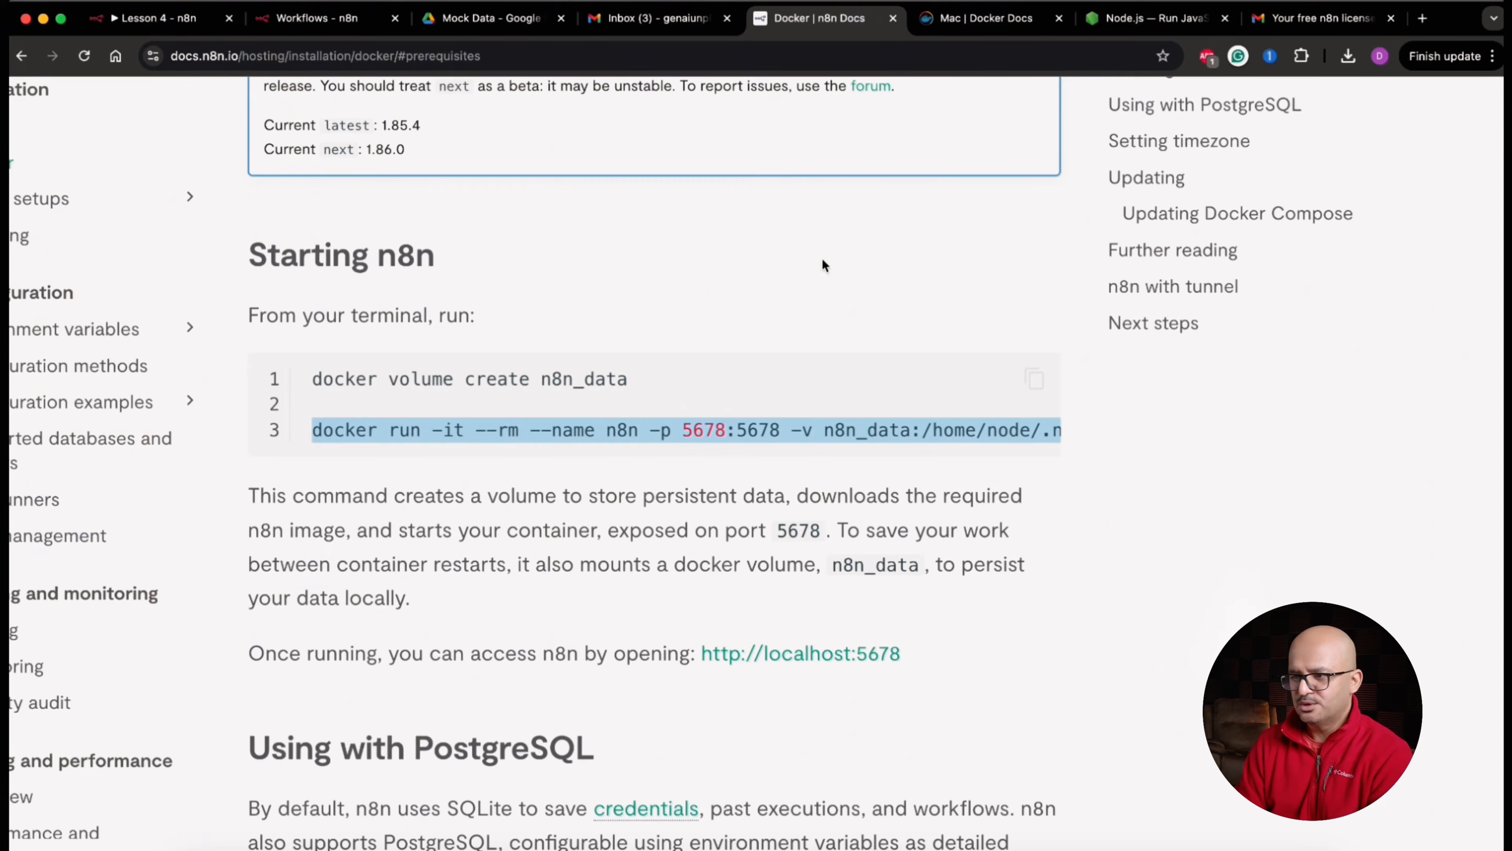
pyautogui.click(1423, 18)
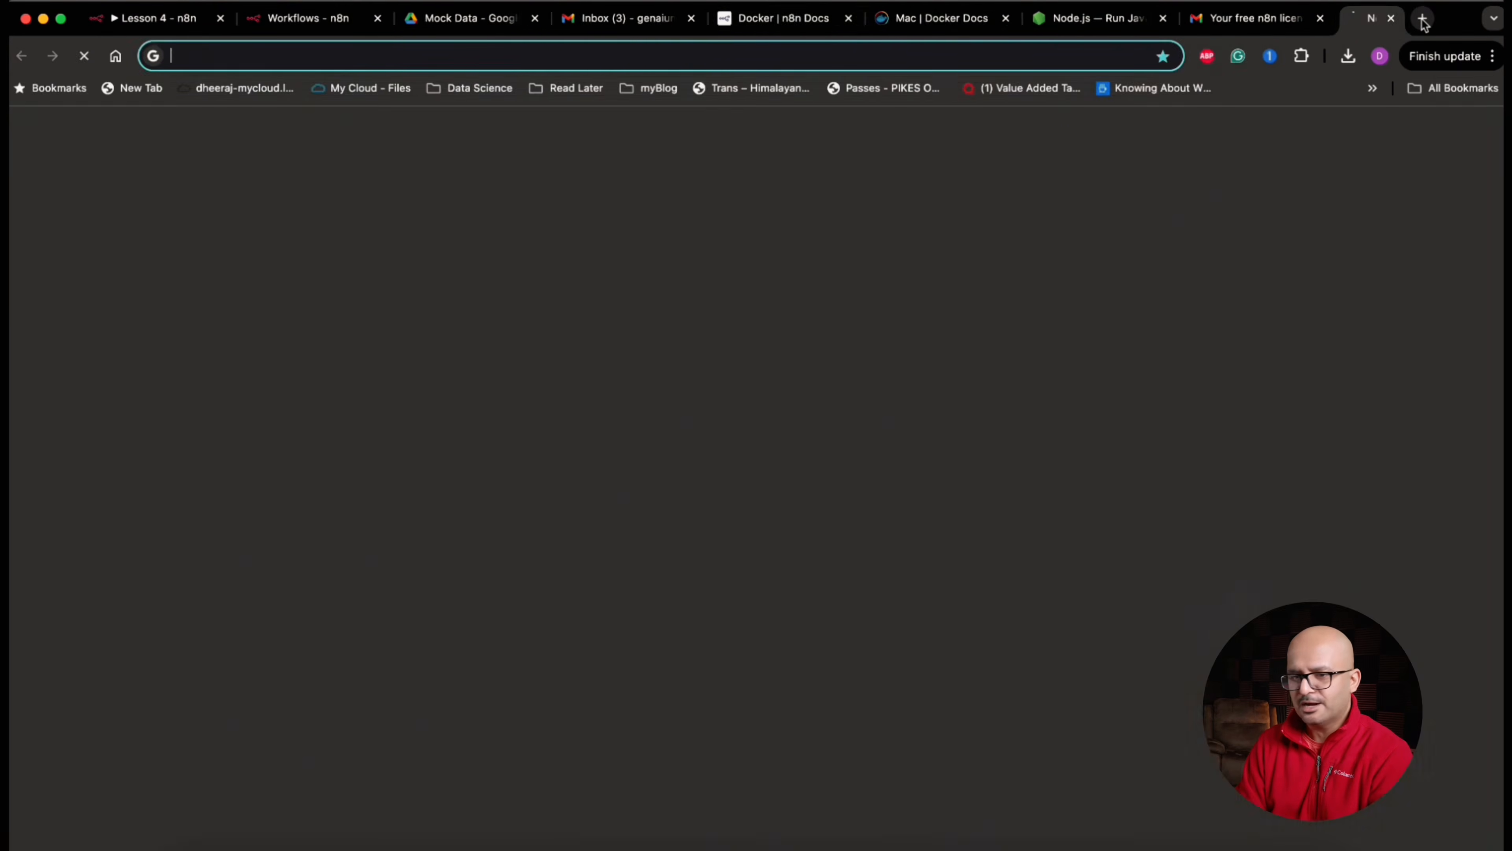
pyautogui.write('http://localhost:5678')
pyautogui.press('Return')
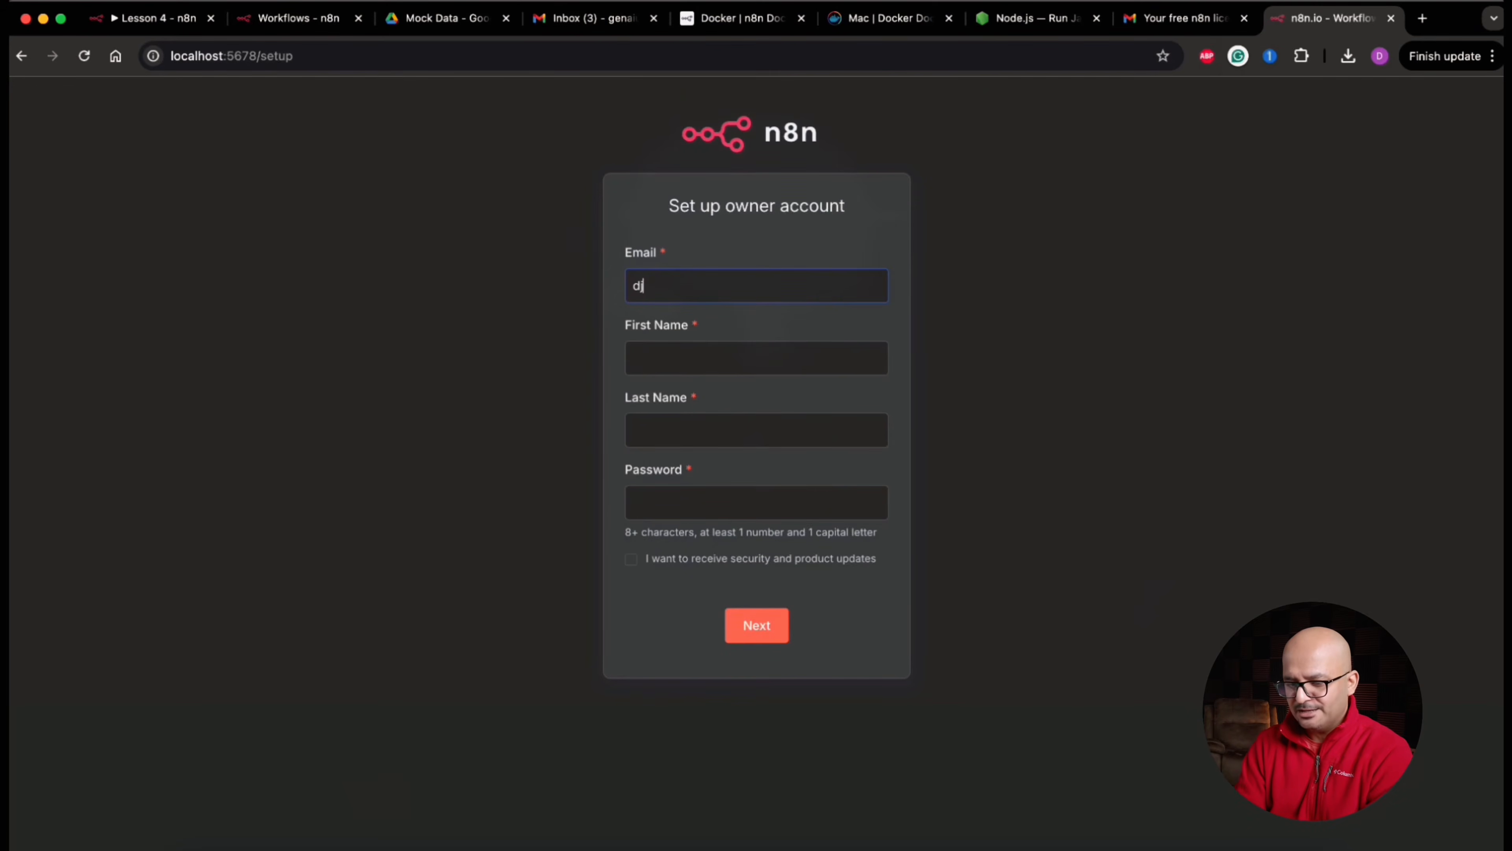
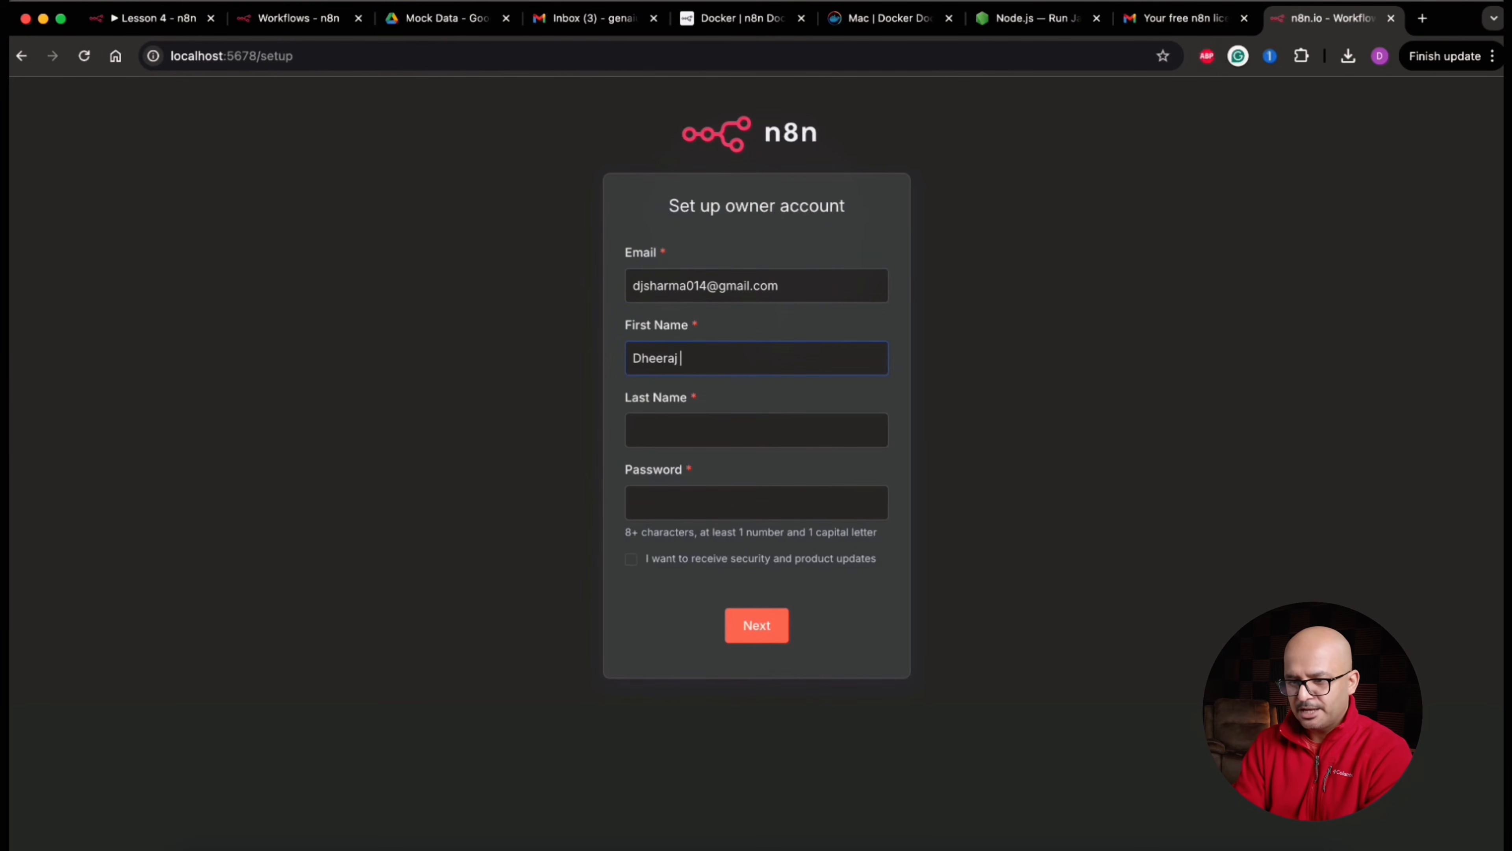
# Set up the n8n owner account with the owner's email, first name, last name and password, opt in to security and product updates, and submit
pyautogui.write('Sharma')
pyautogui.press('Tab')
pyautogui.write('••••••••••')
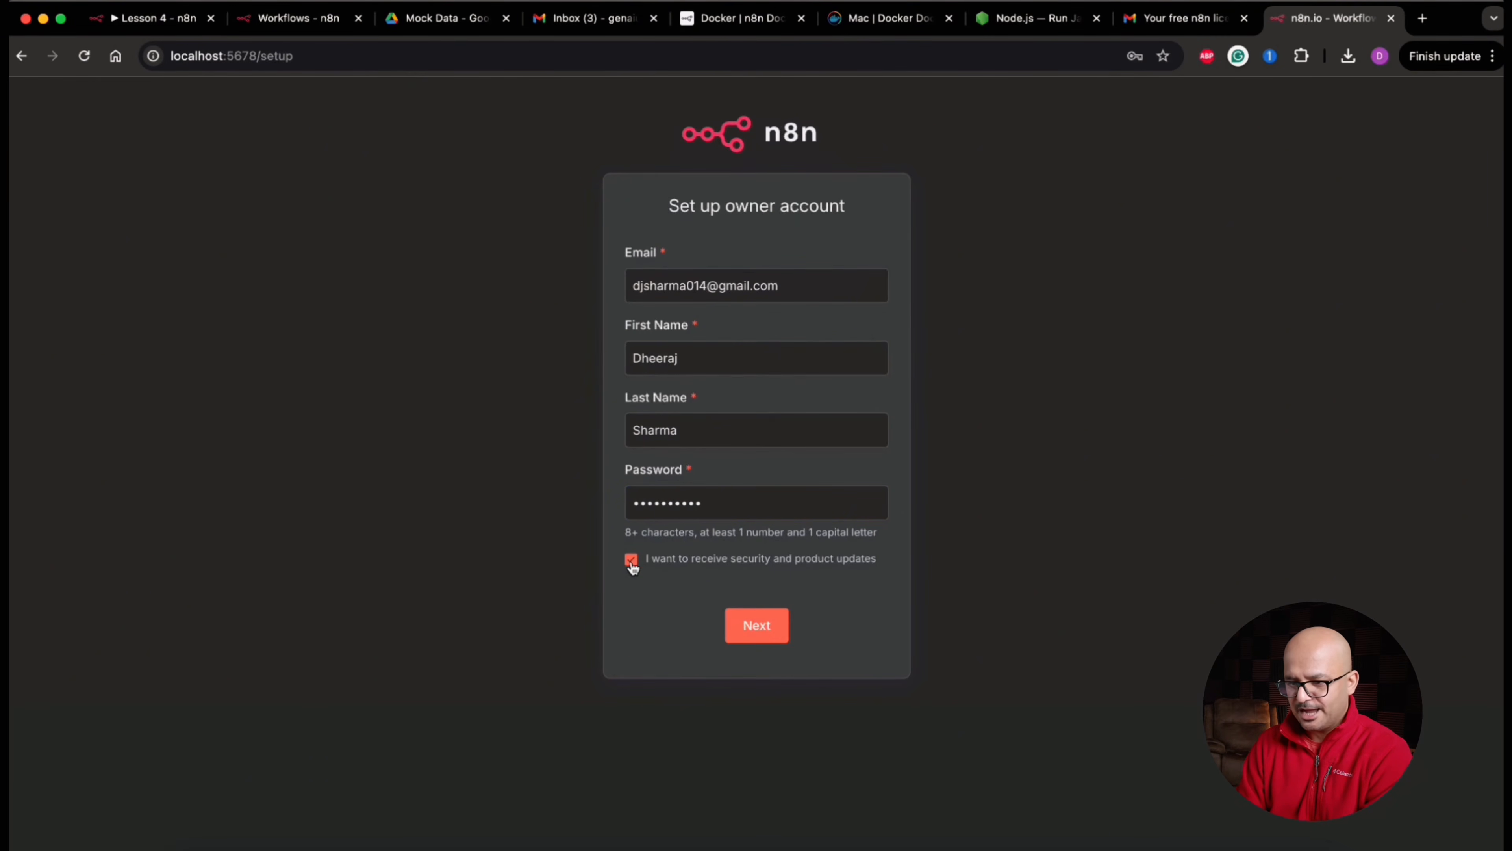
pyautogui.click(765, 626)
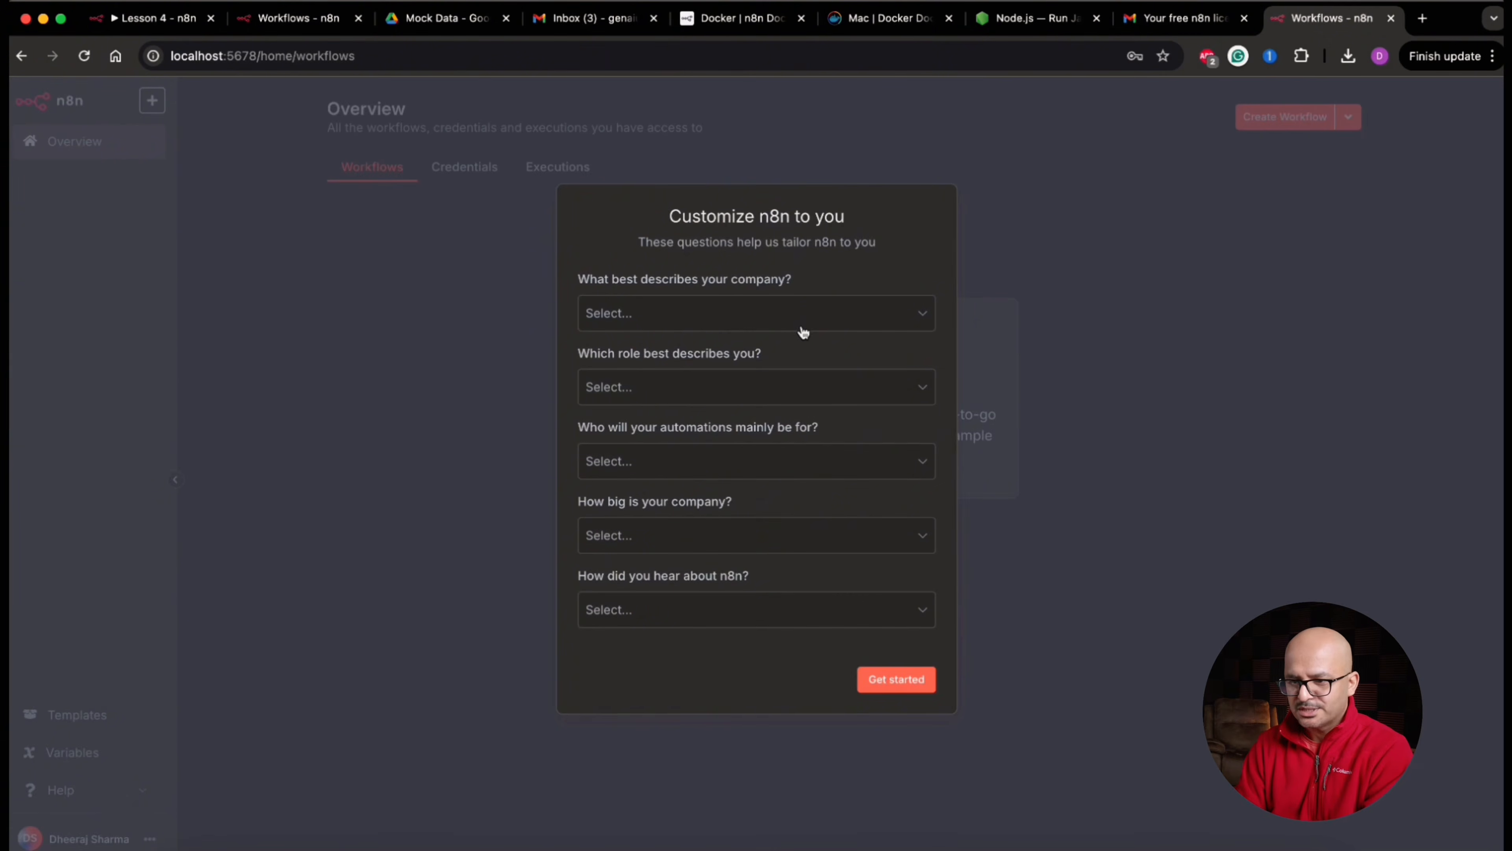
# Answer the customization survey with Ecommerce as the company type, Business Owner as the role and Myself as the automation audience
pyautogui.click(803, 326)
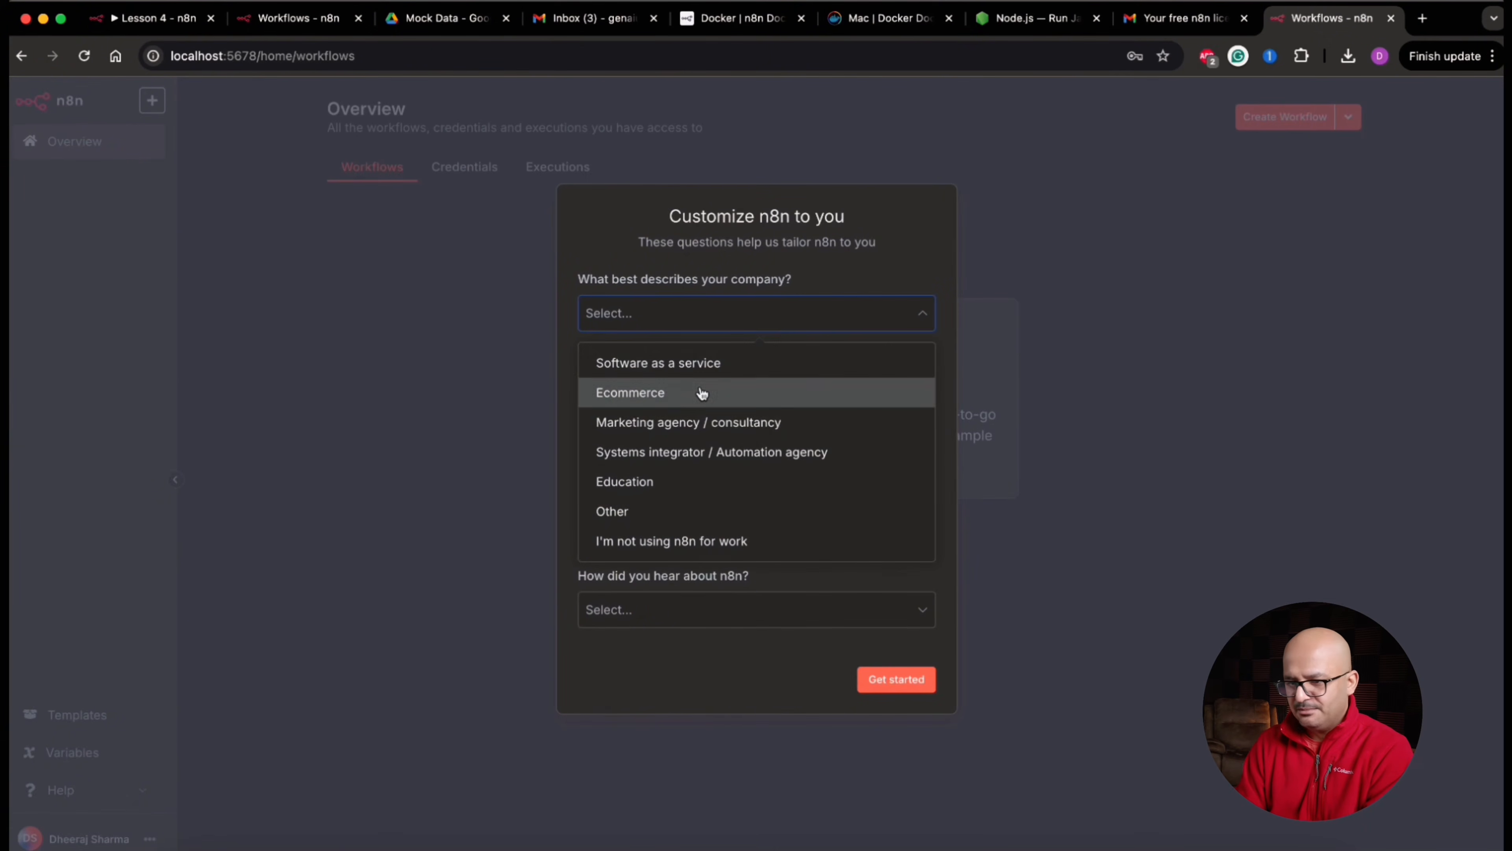
pyautogui.click(702, 392)
pyautogui.click(768, 392)
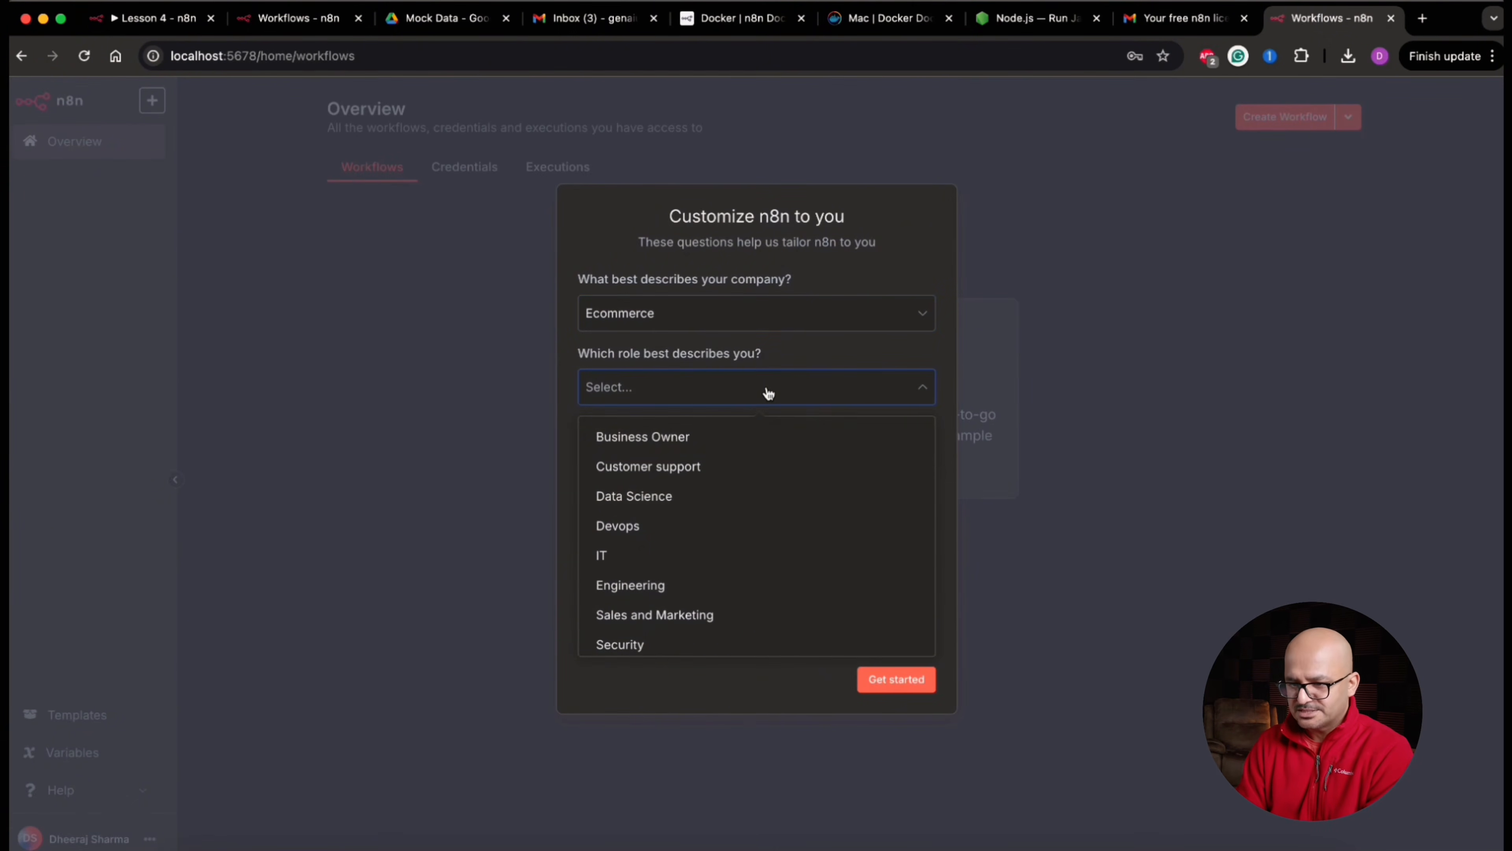
pyautogui.click(711, 444)
pyautogui.click(806, 470)
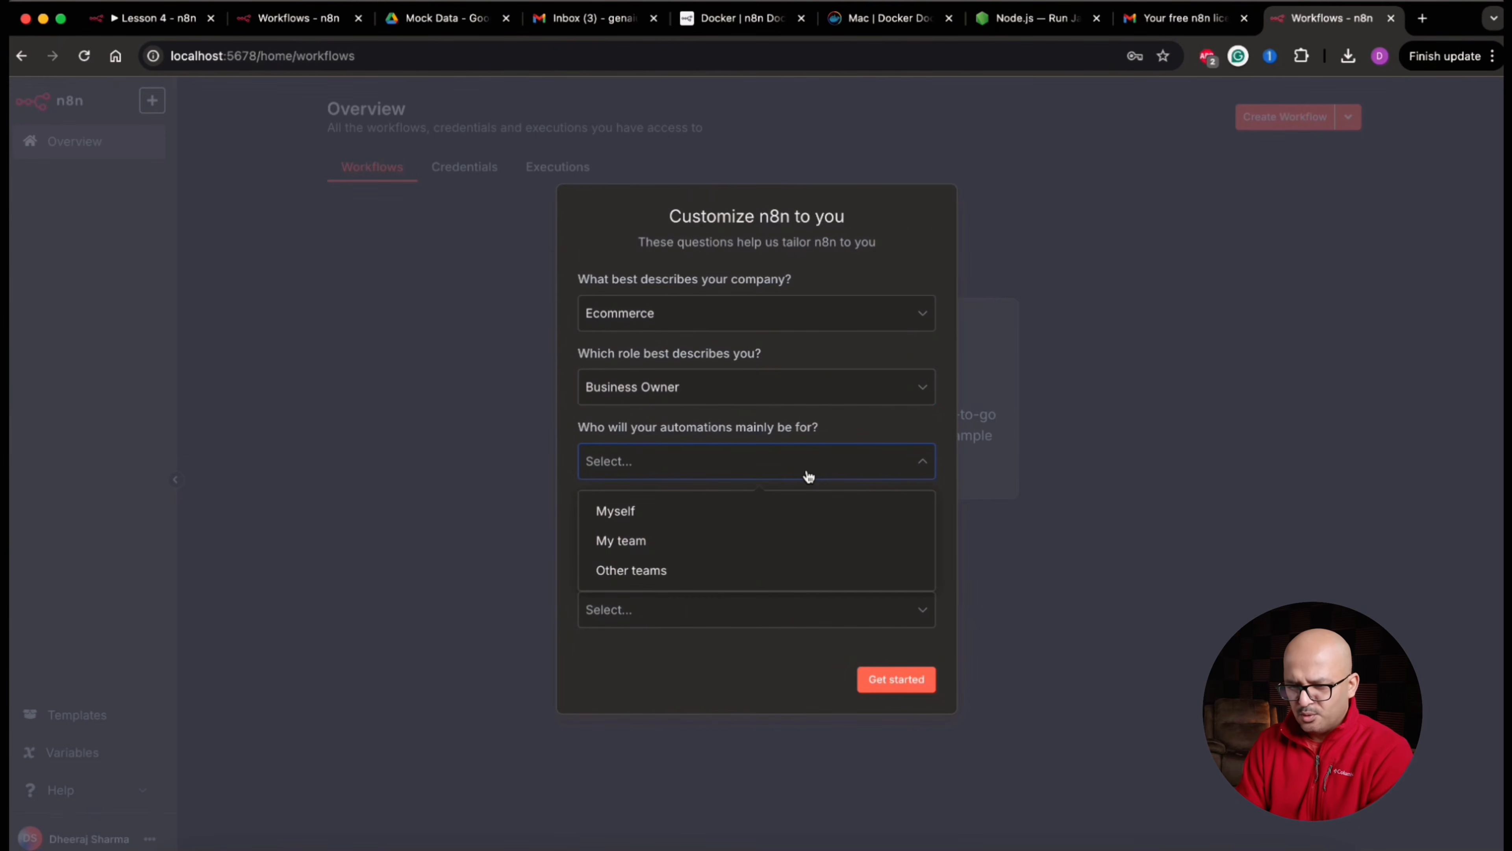
pyautogui.click(731, 512)
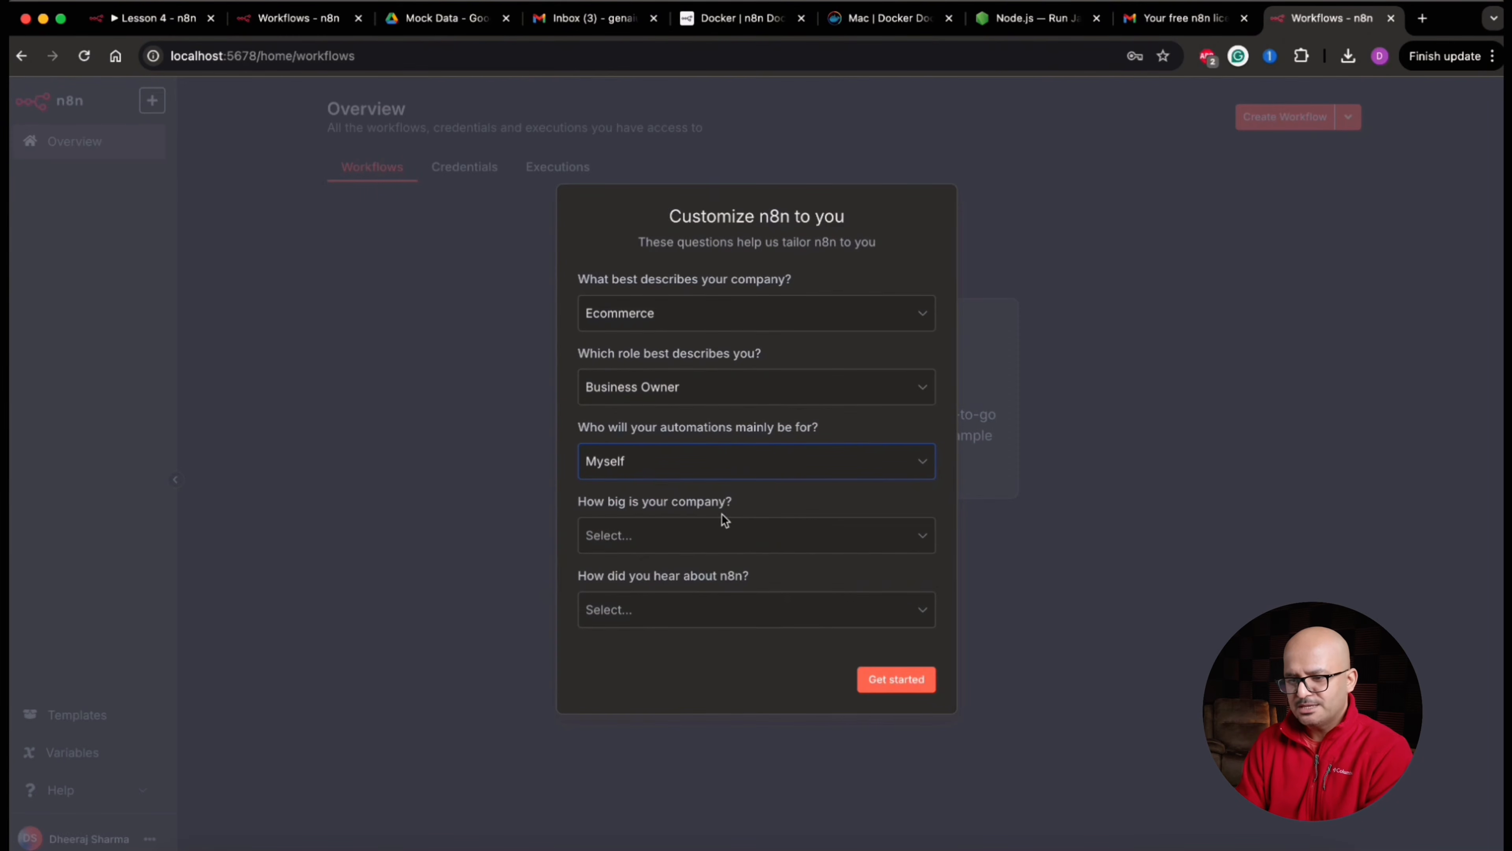
# Complete the survey with company size Less than 20 people and source Google, and request the free license key by email
pyautogui.click(752, 539)
pyautogui.click(730, 584)
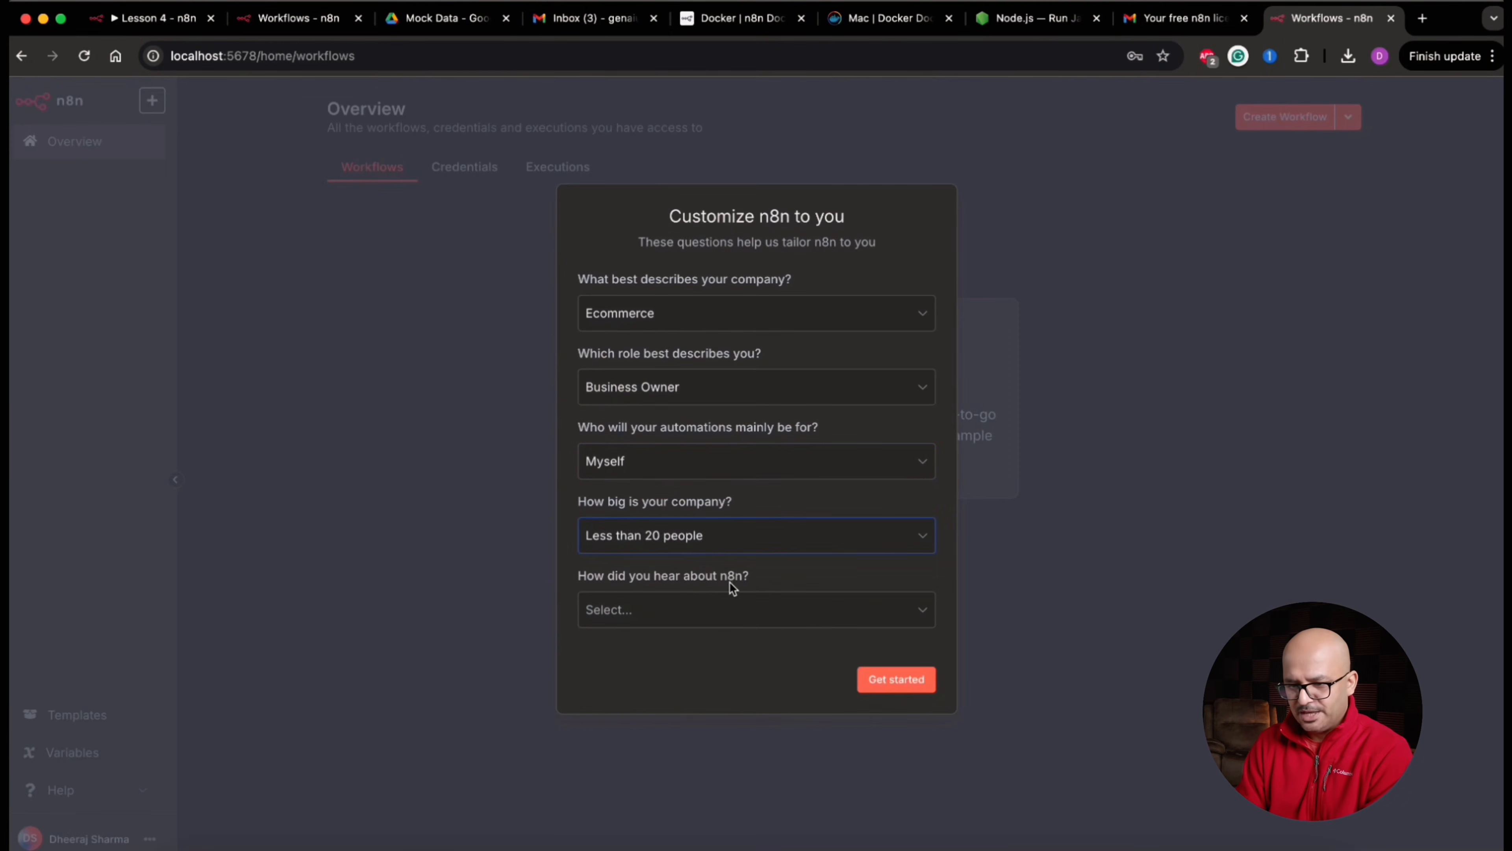
pyautogui.click(730, 609)
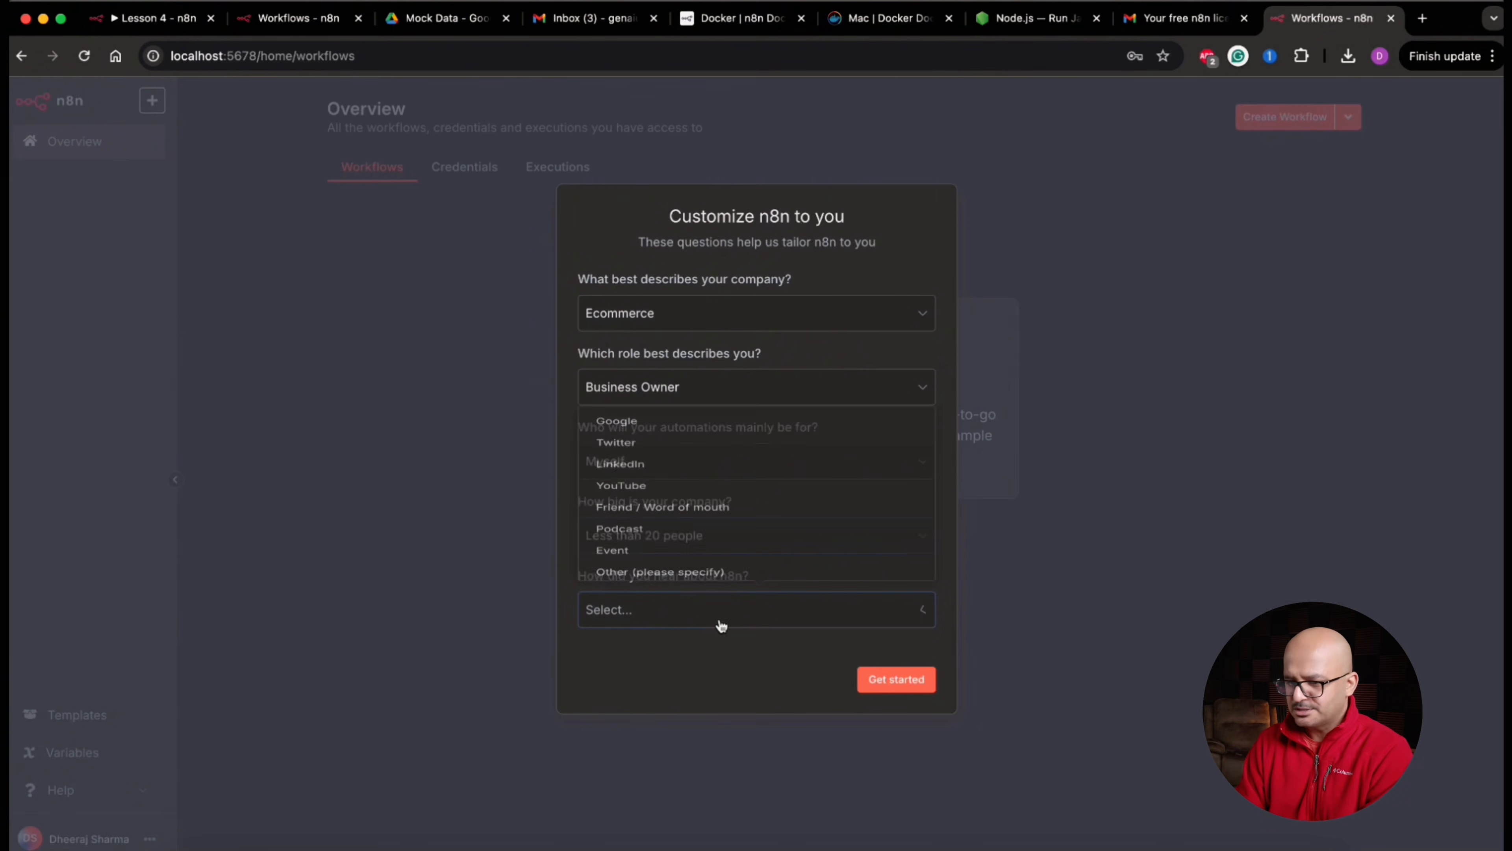
pyautogui.click(719, 381)
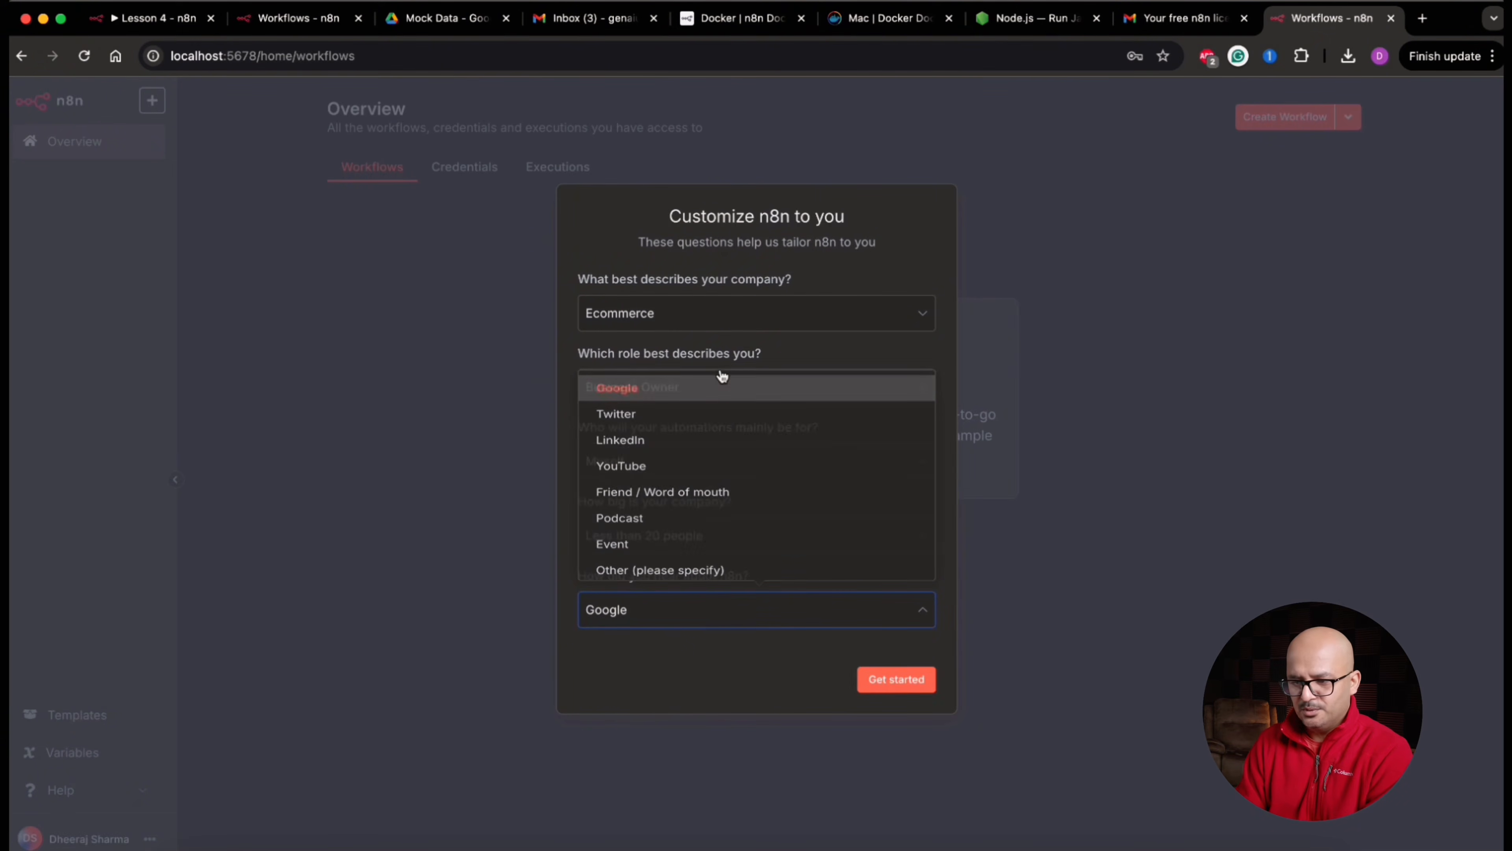
pyautogui.click(895, 679)
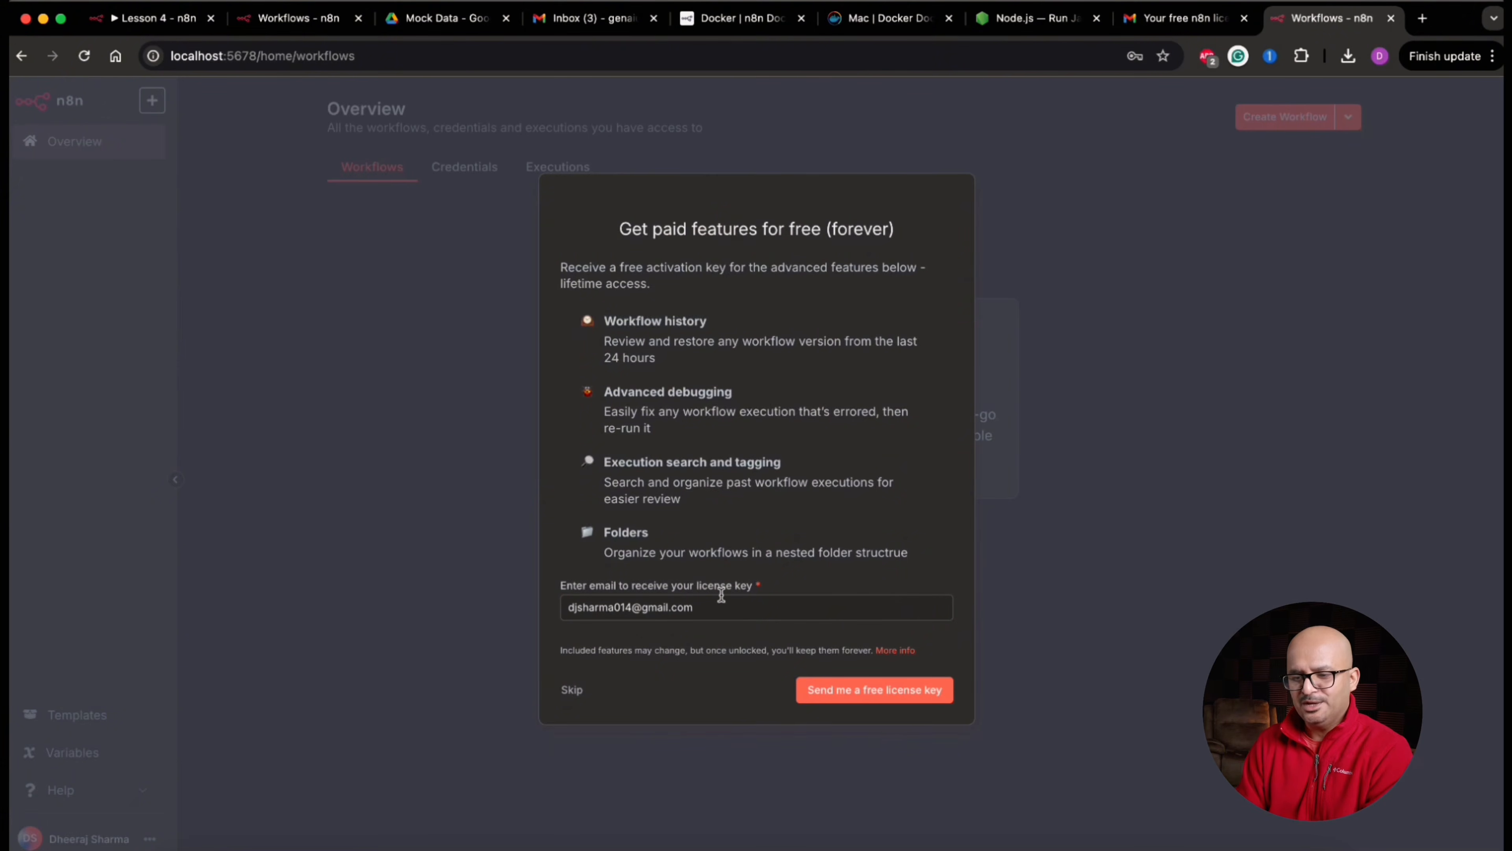
pyautogui.click(859, 693)
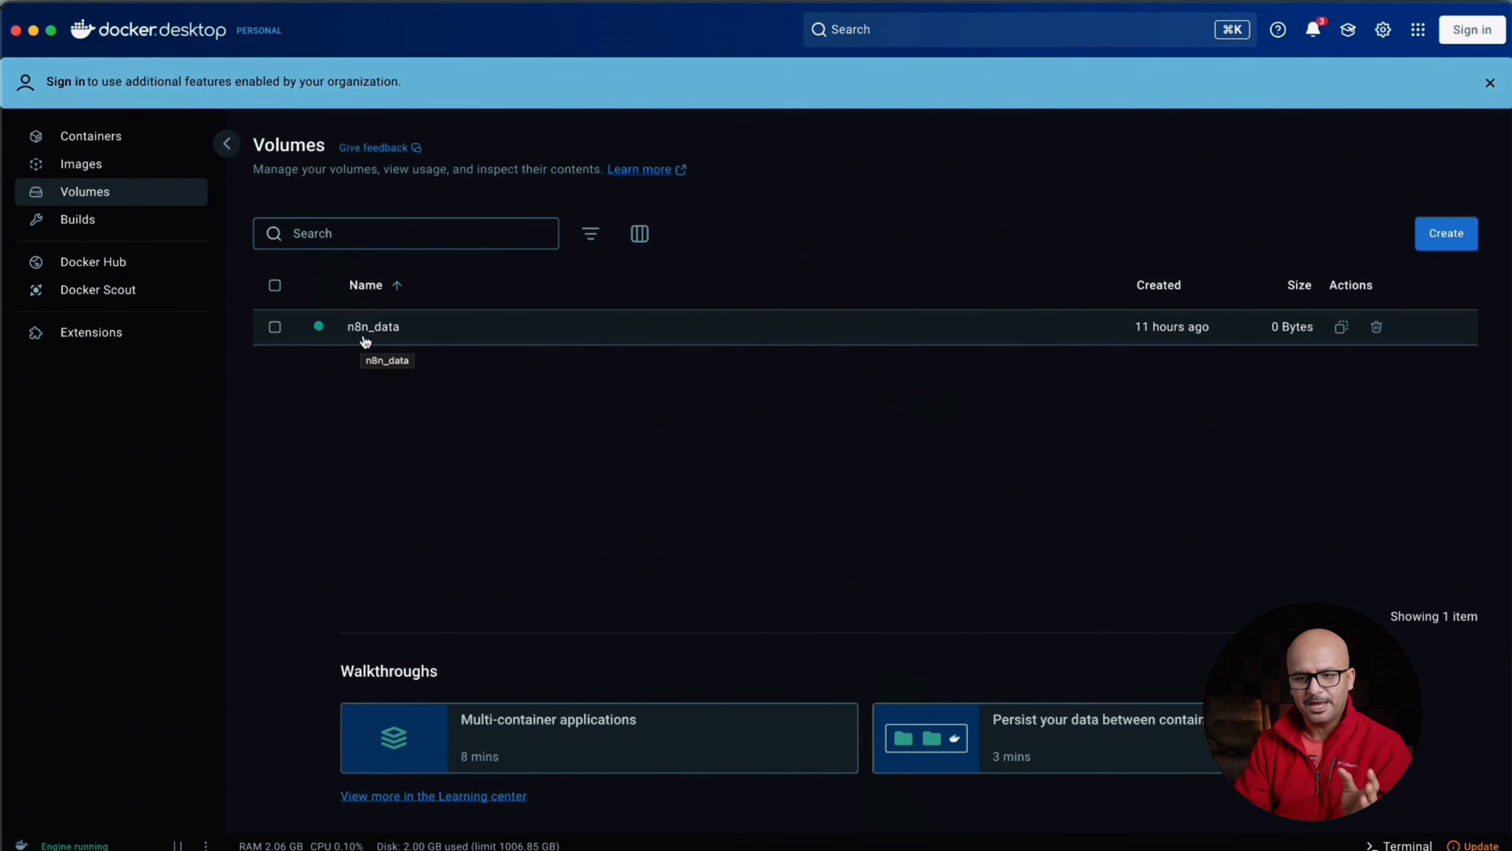
# Switch to Docker Desktop, view the list of containers, and open the n8n container's 5678:5678 port link
pyautogui.click(103, 148)
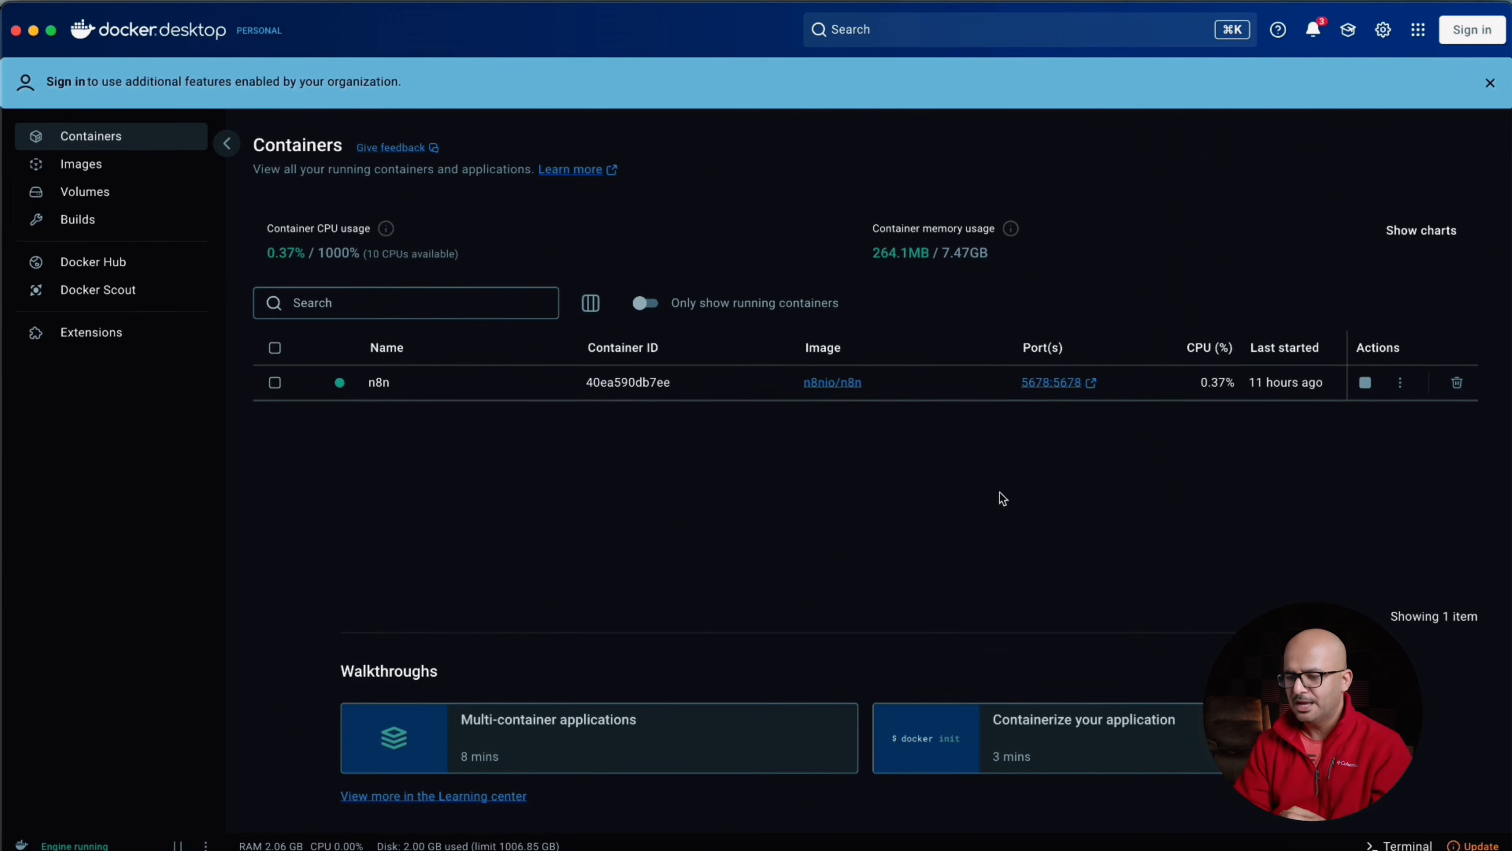
pyautogui.click(1063, 389)
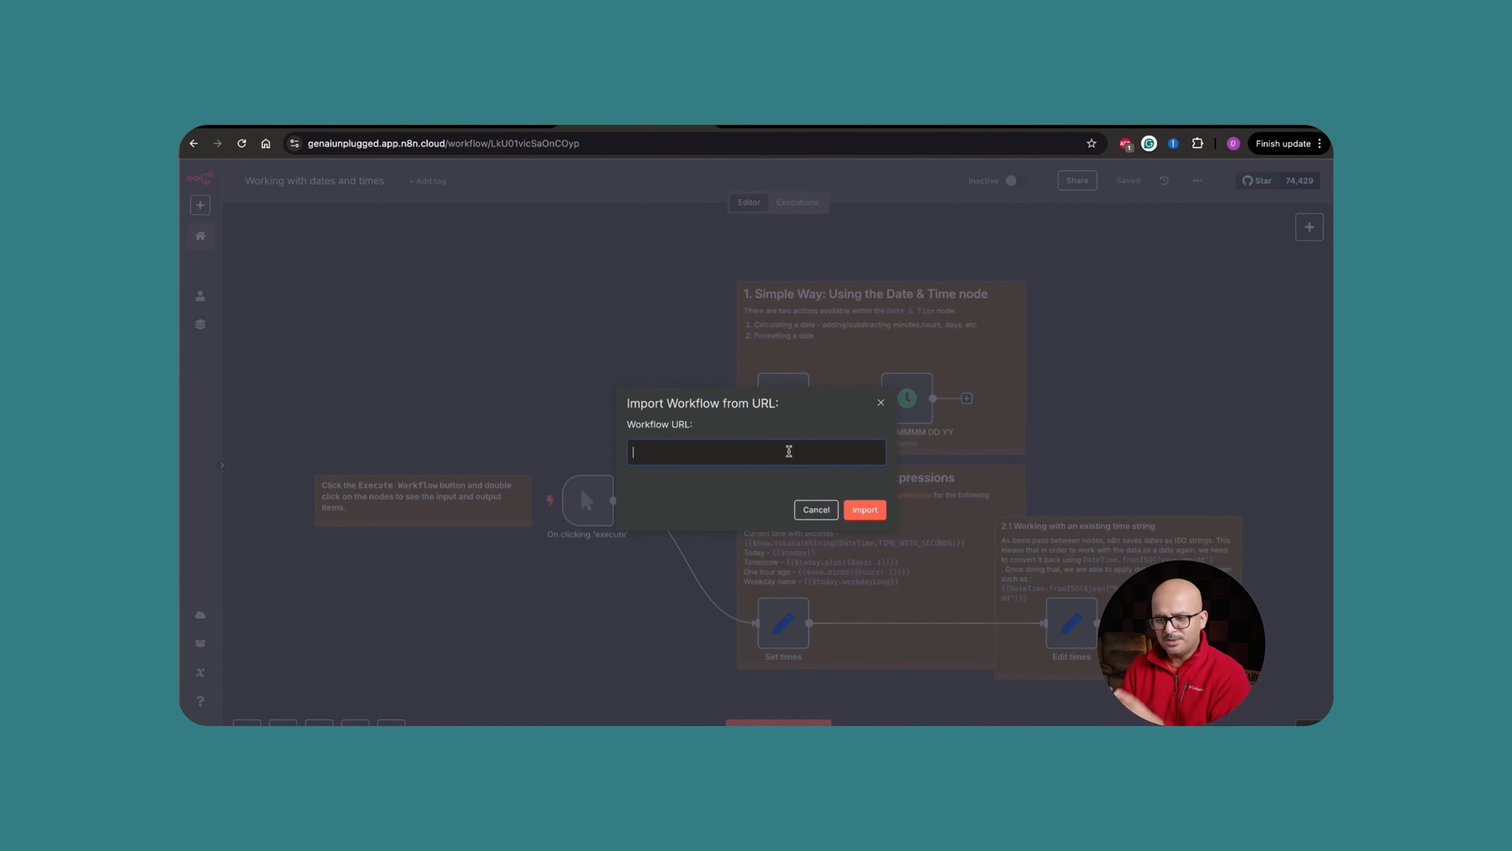
# Cancel importing from a URL in the Working with dates and times workflow and reopen the workflow's options
pyautogui.click(816, 509)
pyautogui.click(1195, 183)
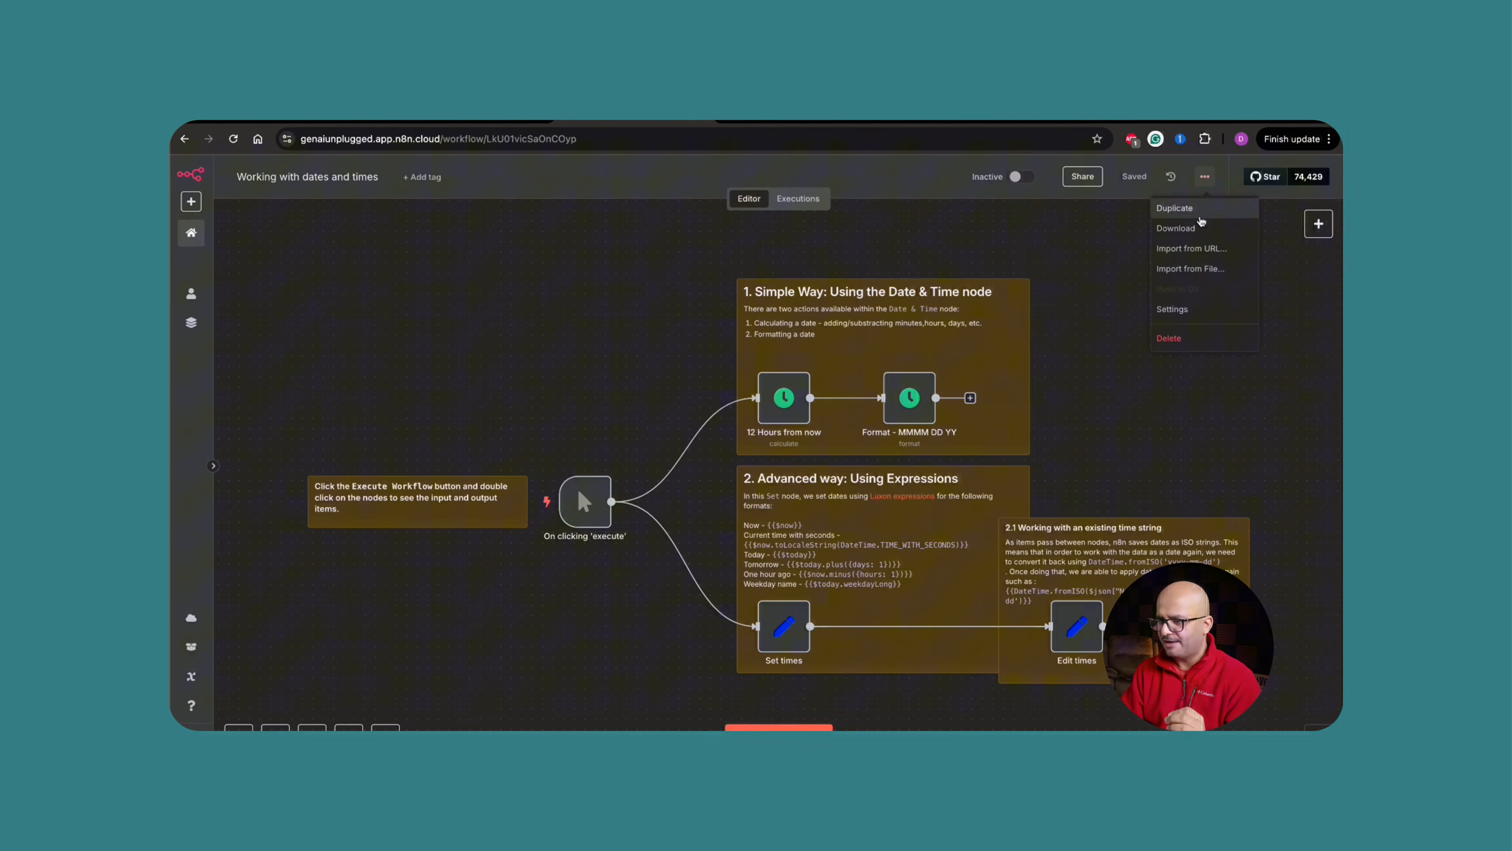
pyautogui.click(1191, 268)
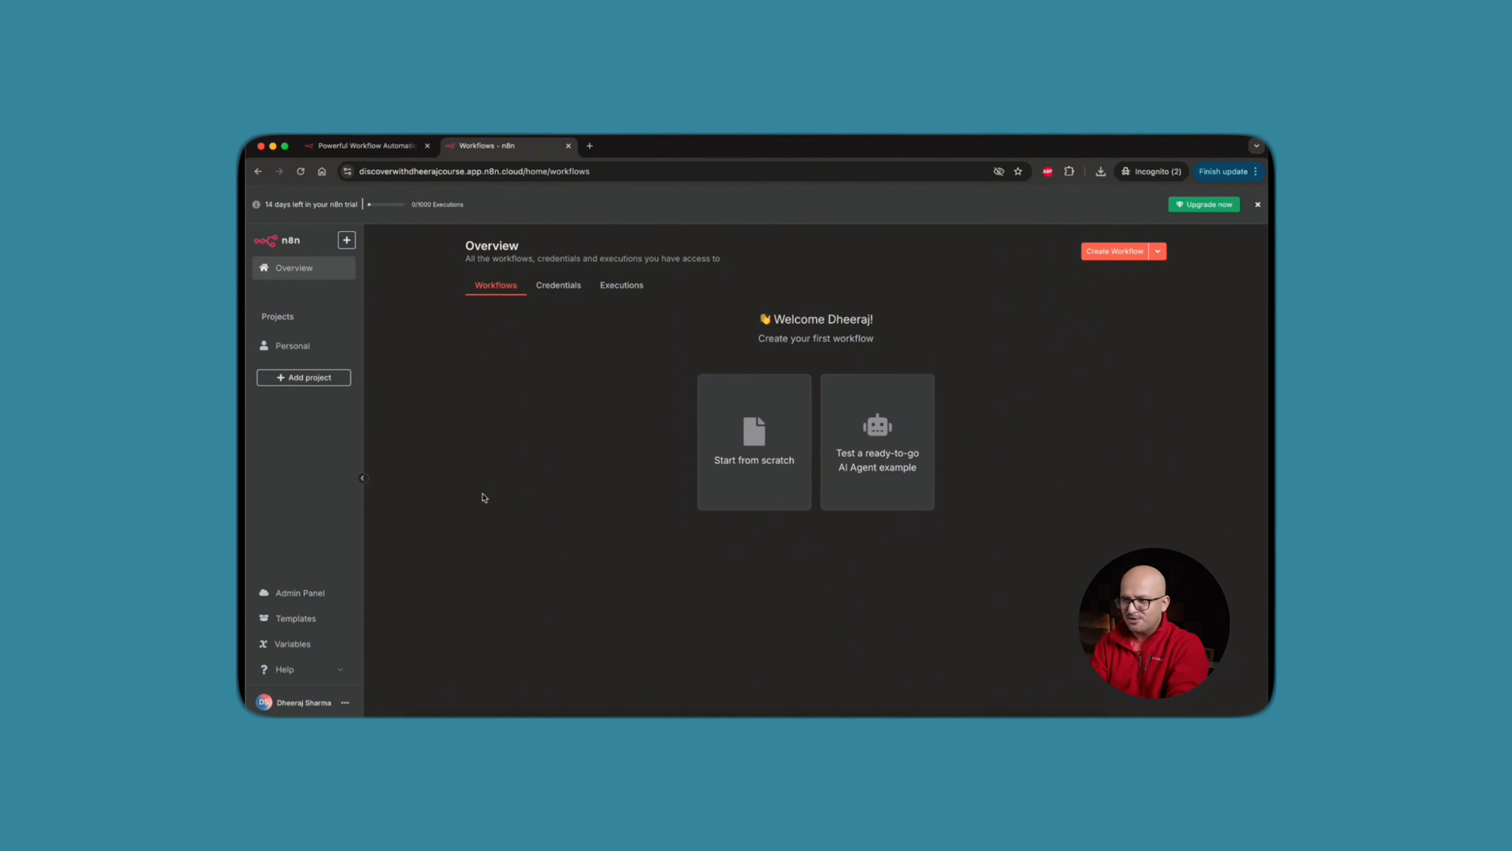
# Create a new blank workflow from the n8n Cloud Overview page
pyautogui.click(1127, 254)
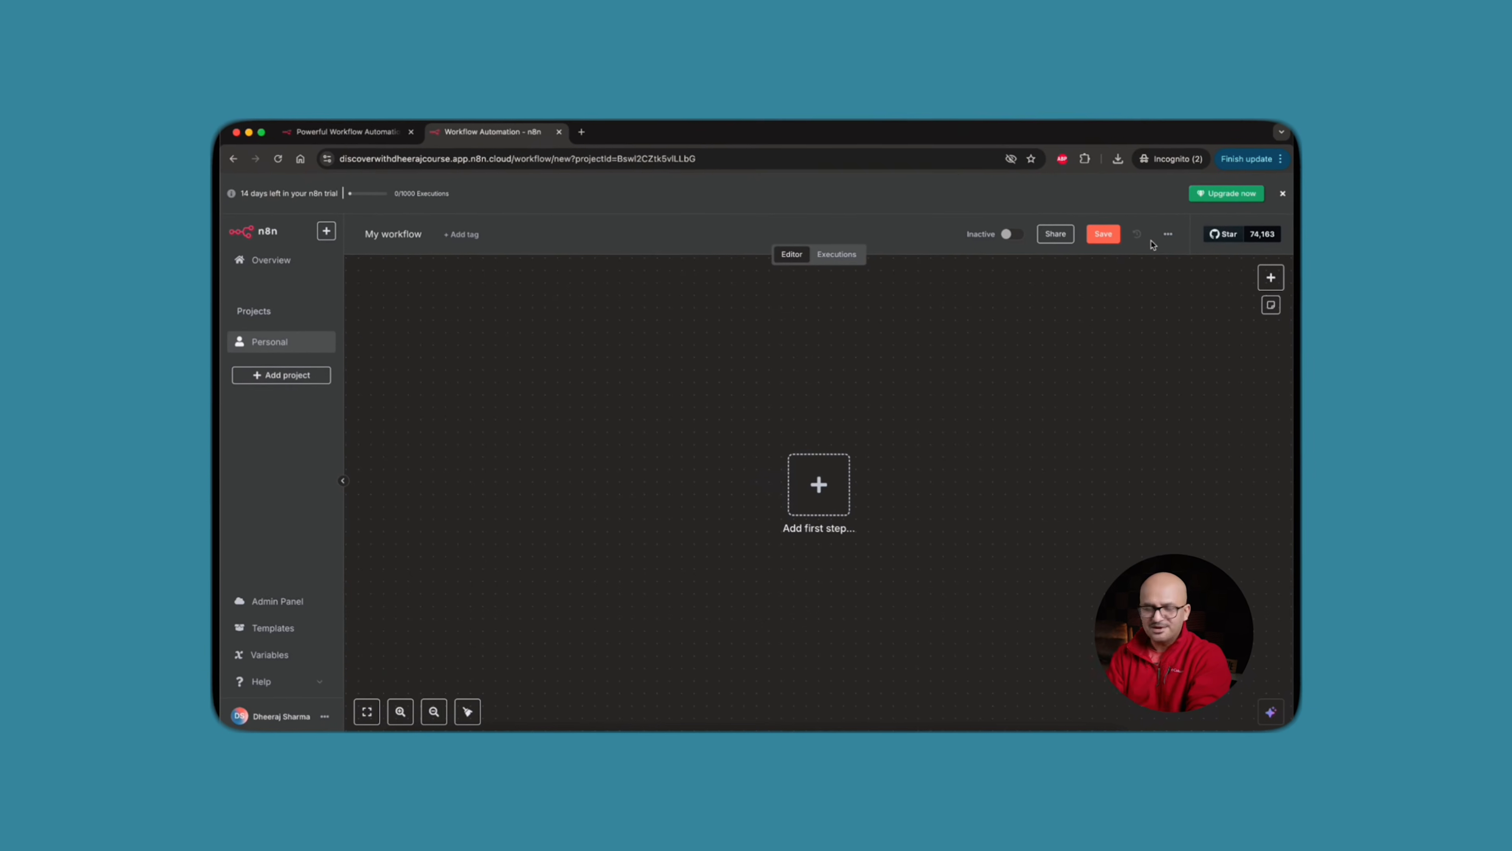